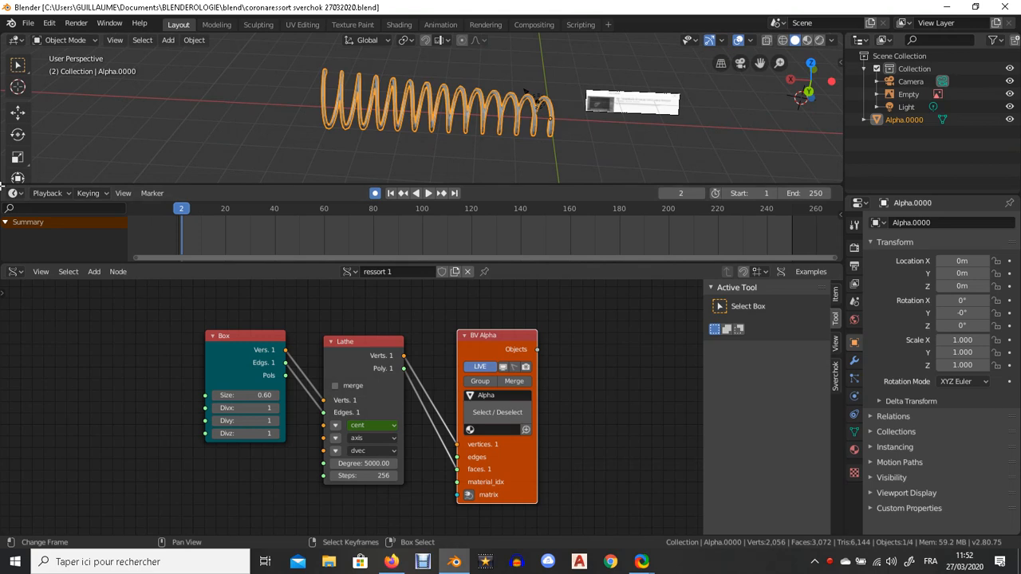
# Close the timeline by expanding the 3D viewport over it and bring the white reference image into close view.
pyautogui.moveTo(2, 185); pyautogui.dragTo(16, 227)
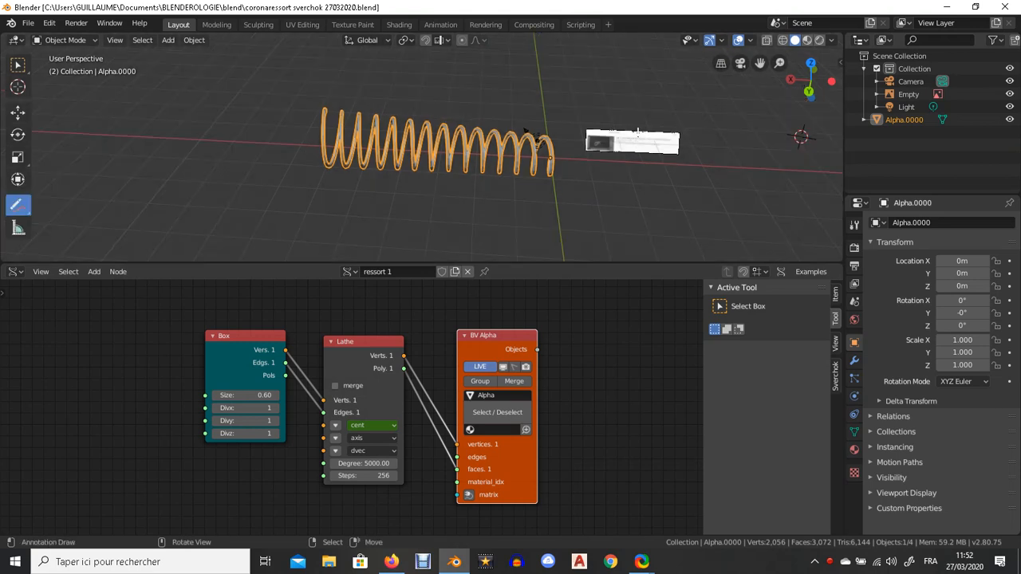
pyautogui.scroll(2, 635, 138)
pyautogui.keyDown('shift'); pyautogui.moveTo(635, 137); pyautogui.dragTo(443, 156, button='middle'); pyautogui.keyUp('shift')
pyautogui.scroll(3, 507, 167)
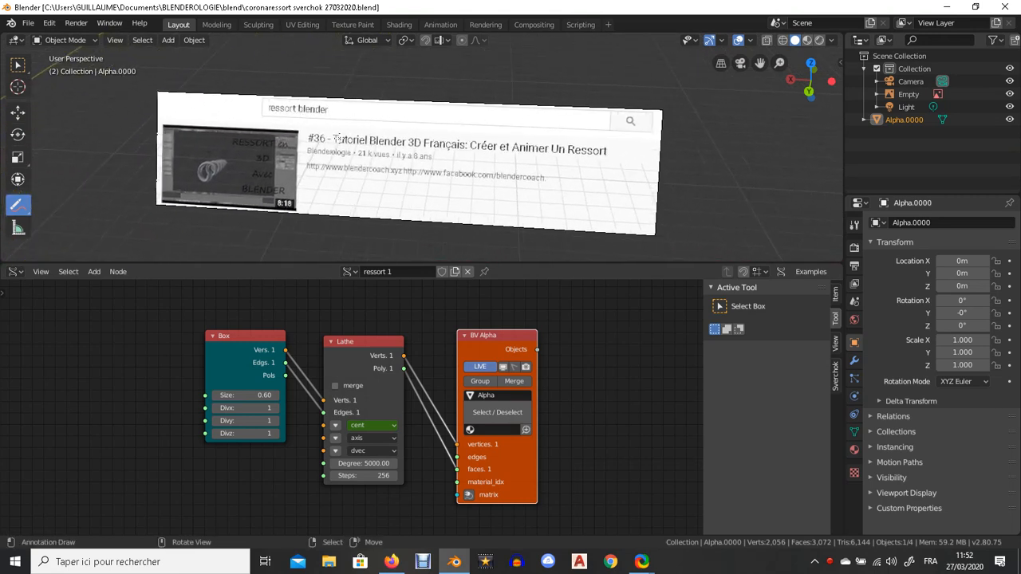
# Examine the tutorial search-result reference image and the coil spring in the 3D viewport.
pyautogui.scroll(1, 367, 139)
pyautogui.scroll(2, 398, 155)
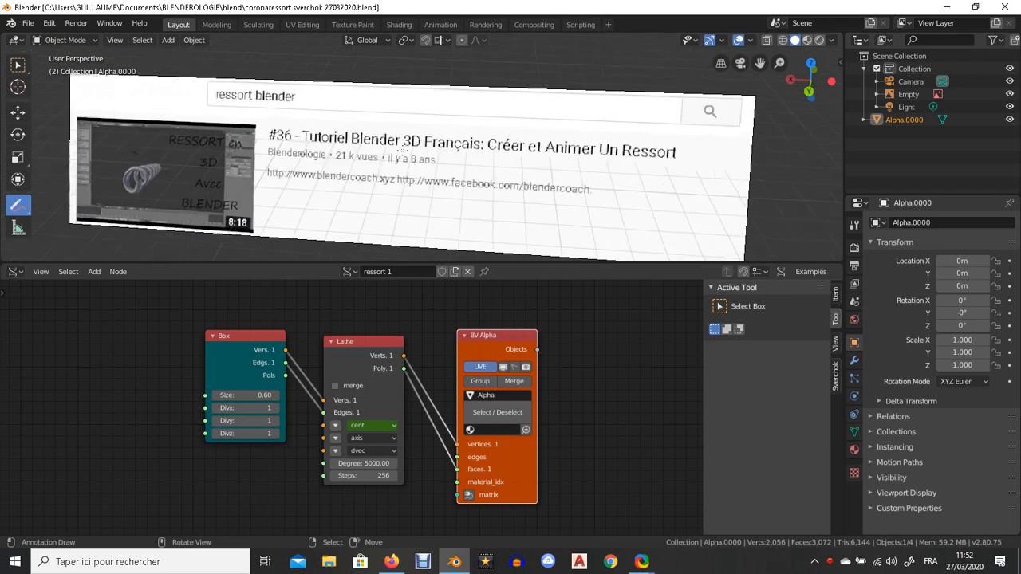
pyautogui.scroll(-3, 399, 159)
pyautogui.moveTo(409, 173); pyautogui.dragTo(406, 126, button='middle')
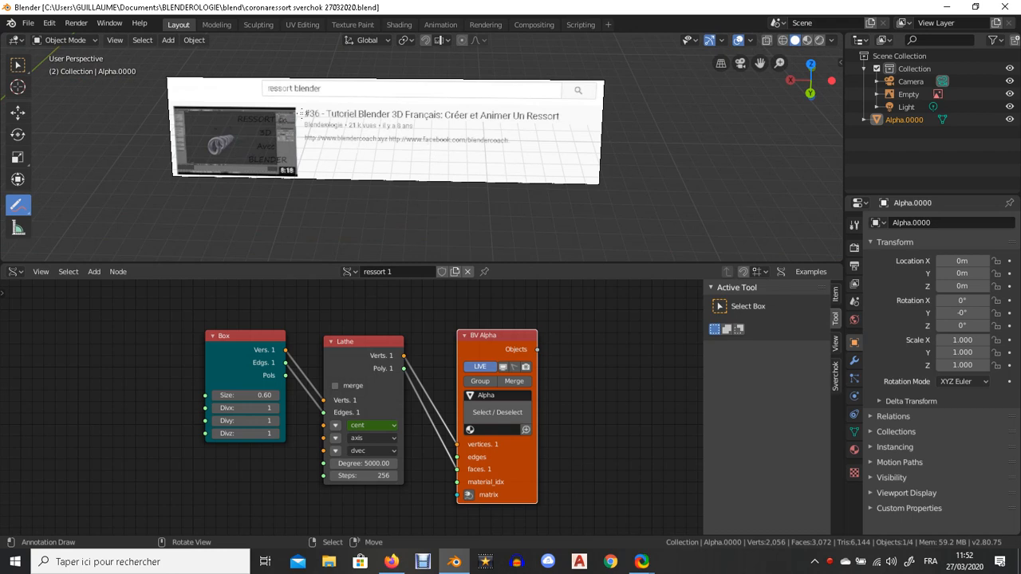
pyautogui.scroll(2, 303, 120)
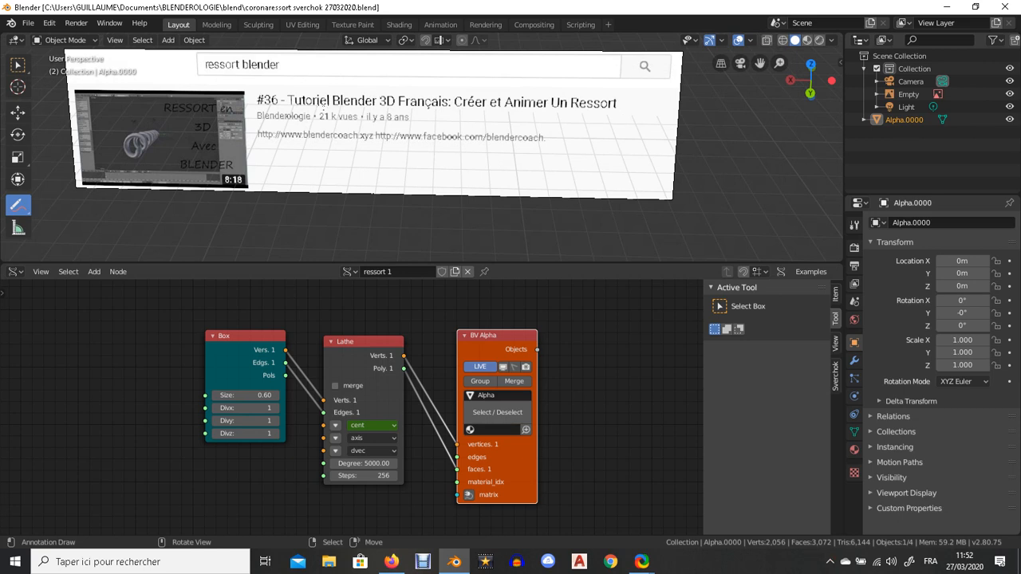
pyautogui.scroll(1, 317, 117)
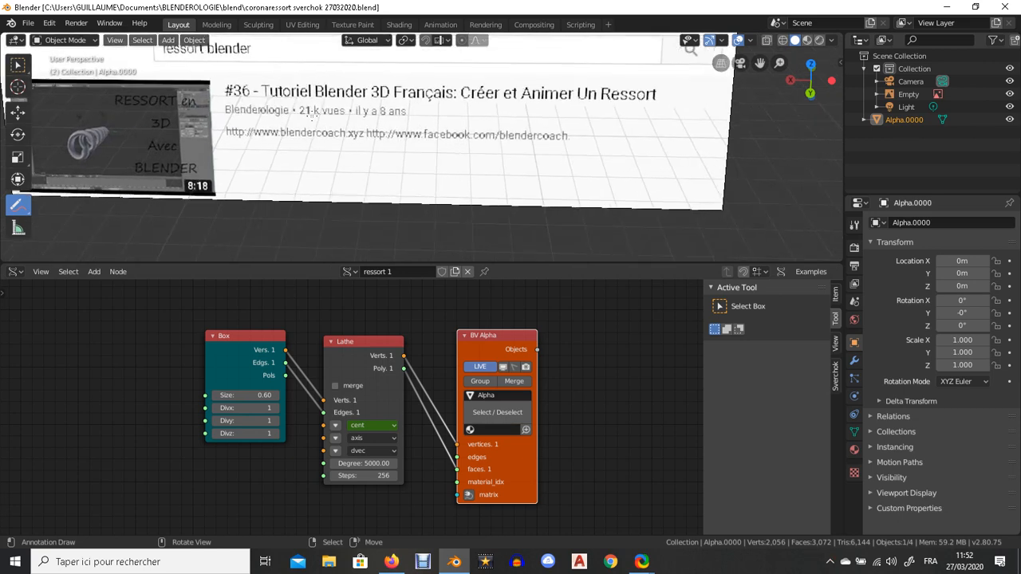
pyautogui.scroll(-3, 351, 106)
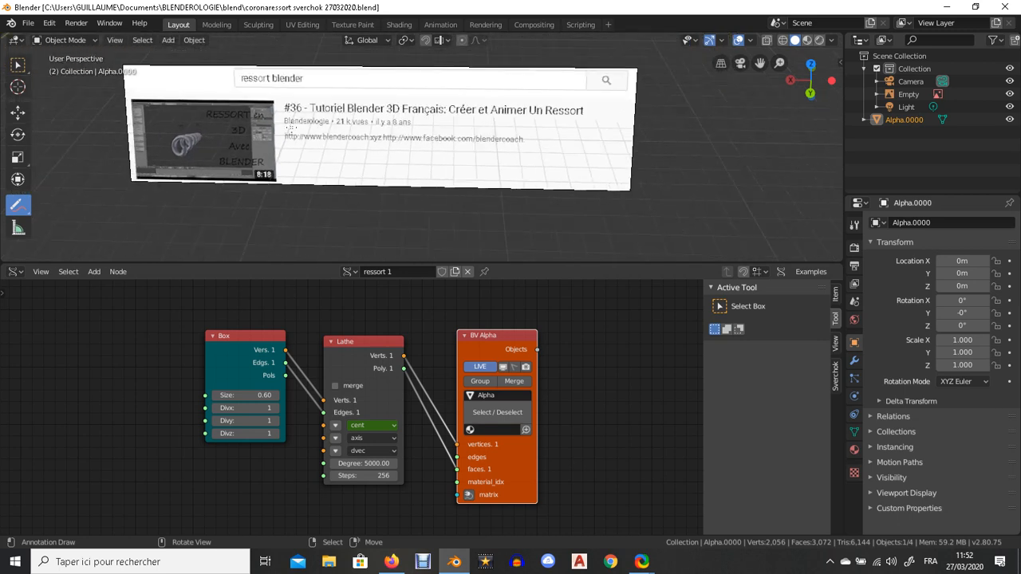
pyautogui.scroll(2, 346, 144)
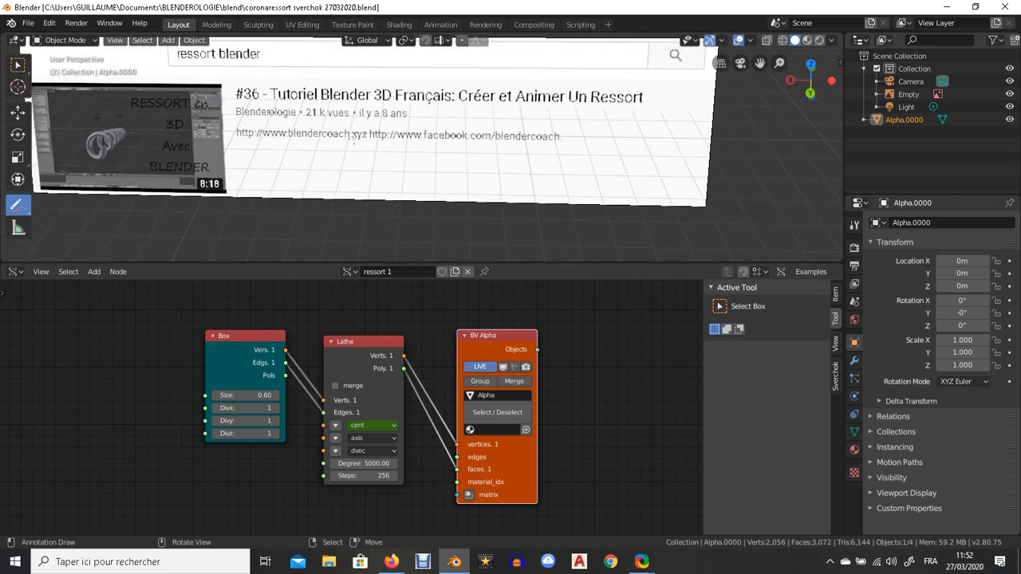
pyautogui.scroll(-5, 355, 137)
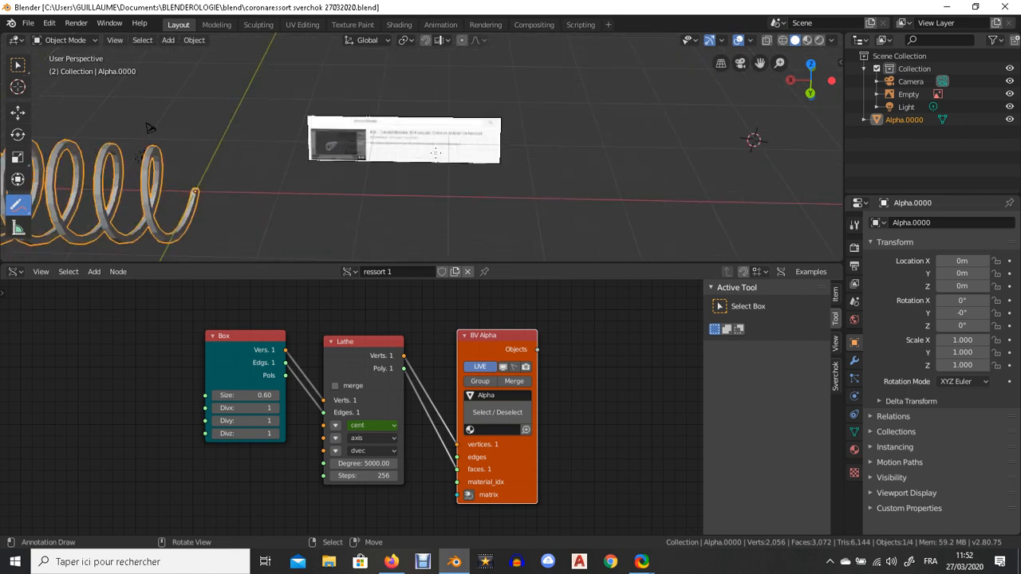
pyautogui.scroll(-3, 354, 145)
pyautogui.keyDown('shift'); pyautogui.moveTo(222, 148); pyautogui.dragTo(400, 139, button='middle'); pyautogui.keyUp('shift')
pyautogui.scroll(4, 400, 139)
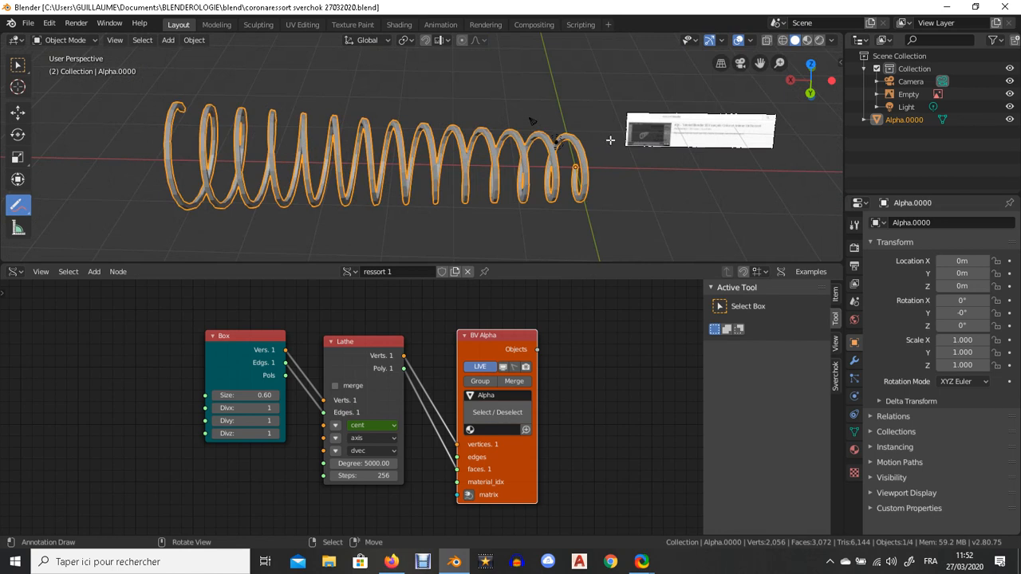
pyautogui.scroll(3, 651, 141)
pyautogui.scroll(-1, 717, 132)
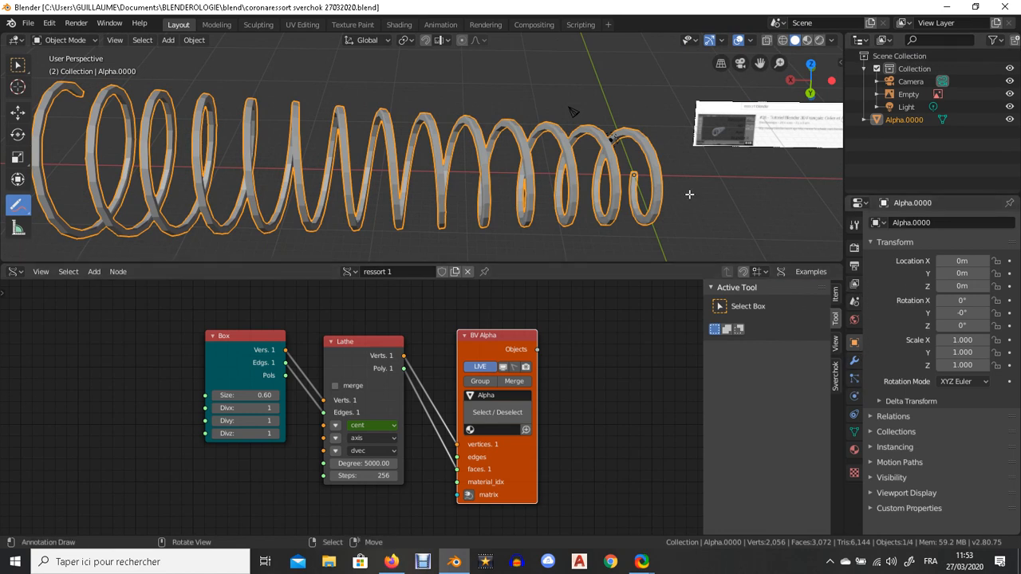
# Add a Bezier curve to the scene and frame it in the 3D viewport.
pyautogui.scroll(-4, 437, 177)
pyautogui.keyDown('shift'); pyautogui.moveTo(588, 151); pyautogui.dragTo(407, 164, button='middle'); pyautogui.keyUp('shift')
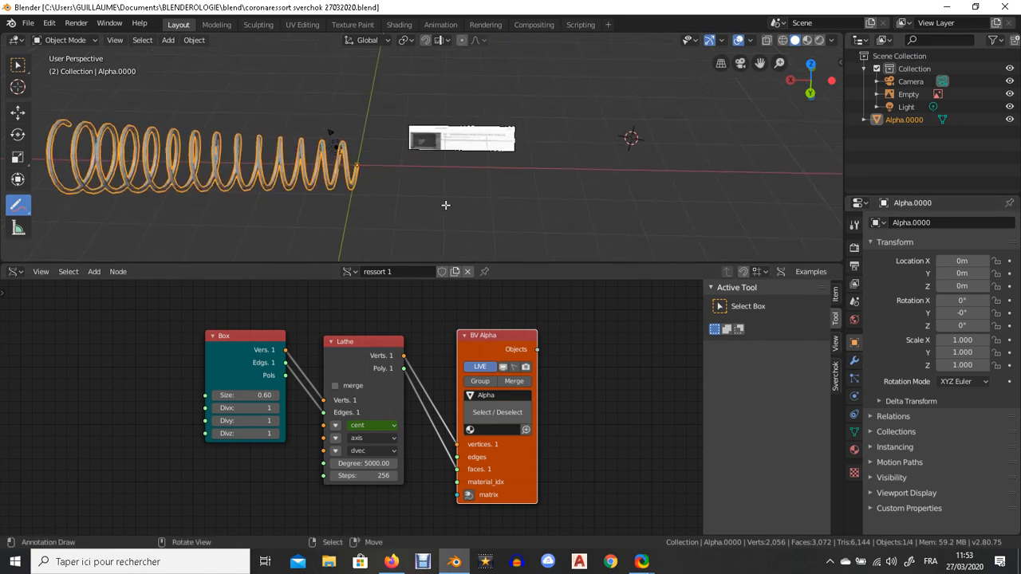
pyautogui.hotkey('shift', 'a')
pyautogui.moveTo(442, 214)
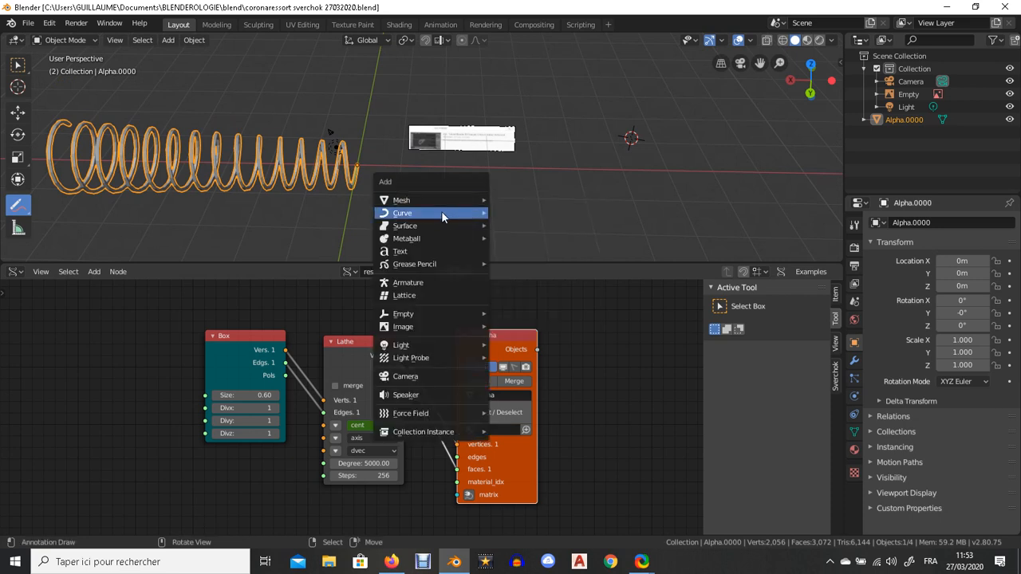
pyautogui.click(511, 213)
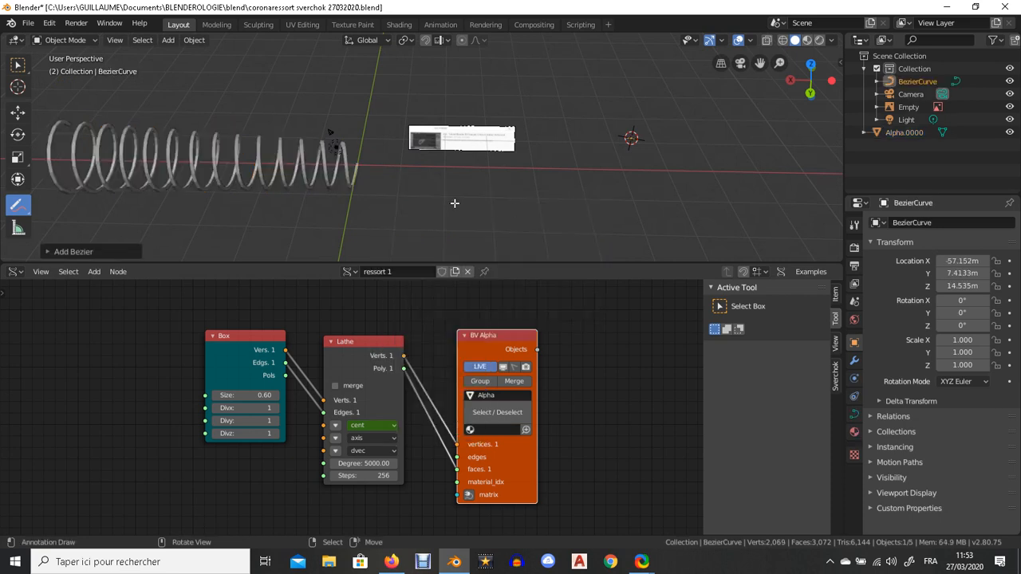
pyautogui.press('KP_Decimal')
pyautogui.scroll(5, 436, 133)
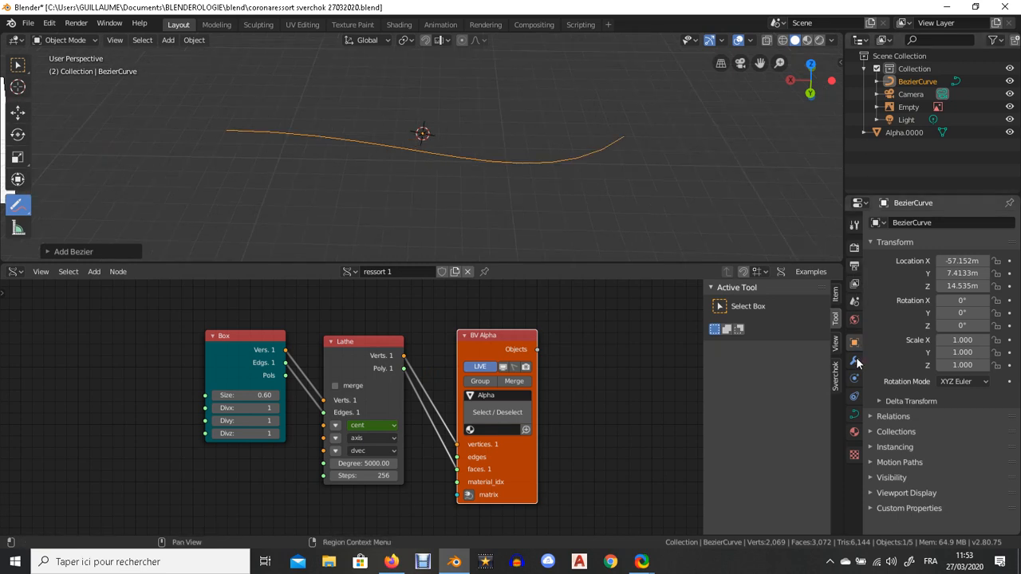
# Set the Bezier curve's preview resolution to 23, Render U to 57 and Smooth to 0.41, keep fill mode Full, and collapse its Shape settings.
pyautogui.click(855, 413)
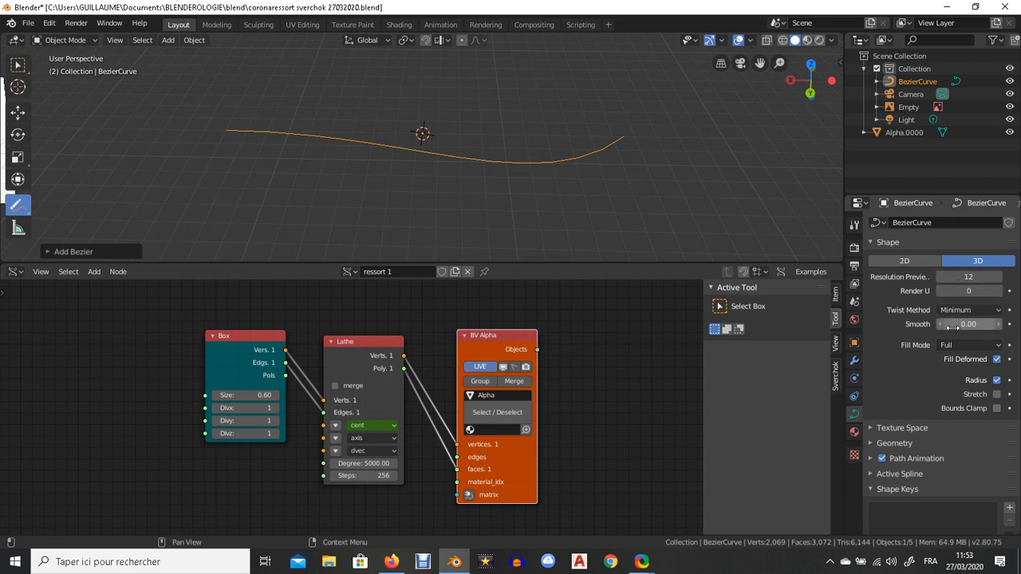
pyautogui.moveTo(951, 292); pyautogui.dragTo(976, 277)
pyautogui.scroll(-2, 955, 330)
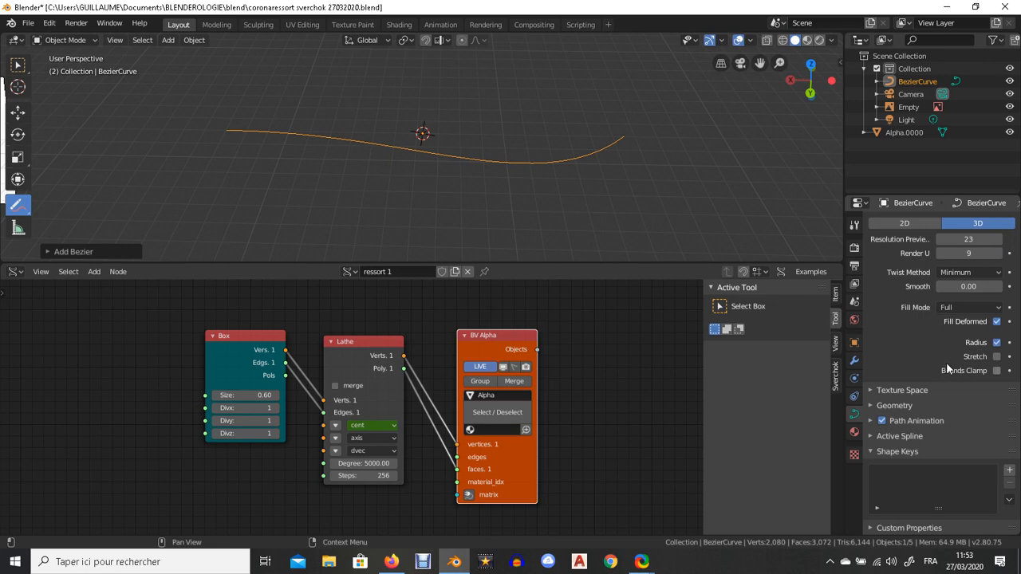
pyautogui.scroll(1, 954, 358)
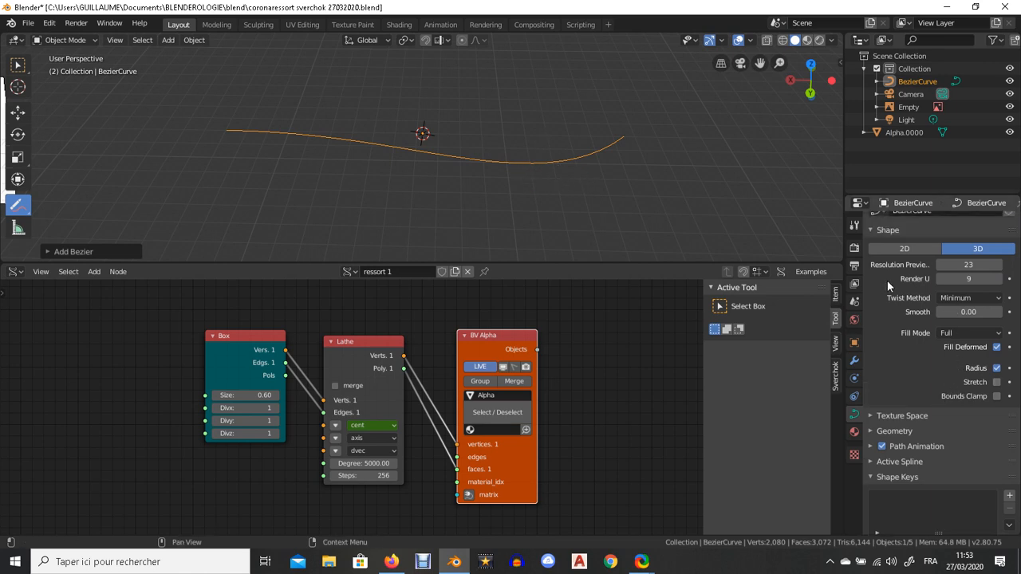
pyautogui.moveTo(968, 278); pyautogui.dragTo(996, 278)
pyautogui.click(952, 331)
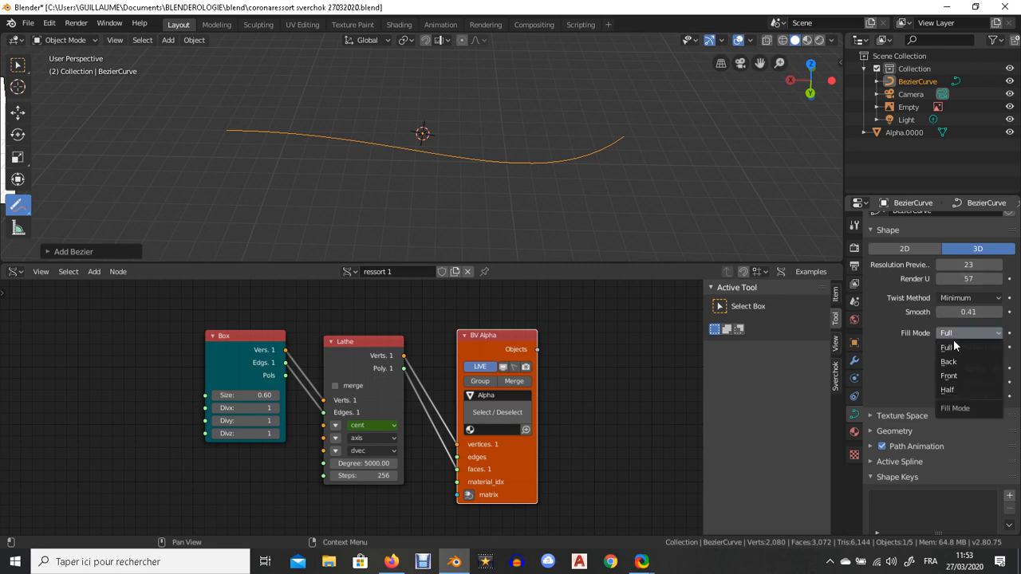
pyautogui.click(960, 348)
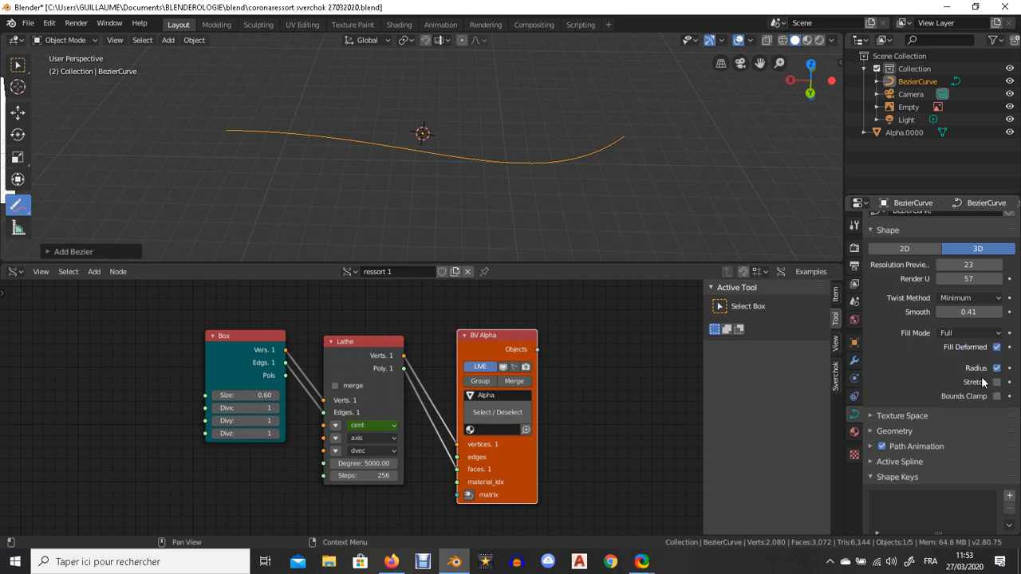
pyautogui.scroll(-1, 884, 258)
pyautogui.scroll(2, 893, 249)
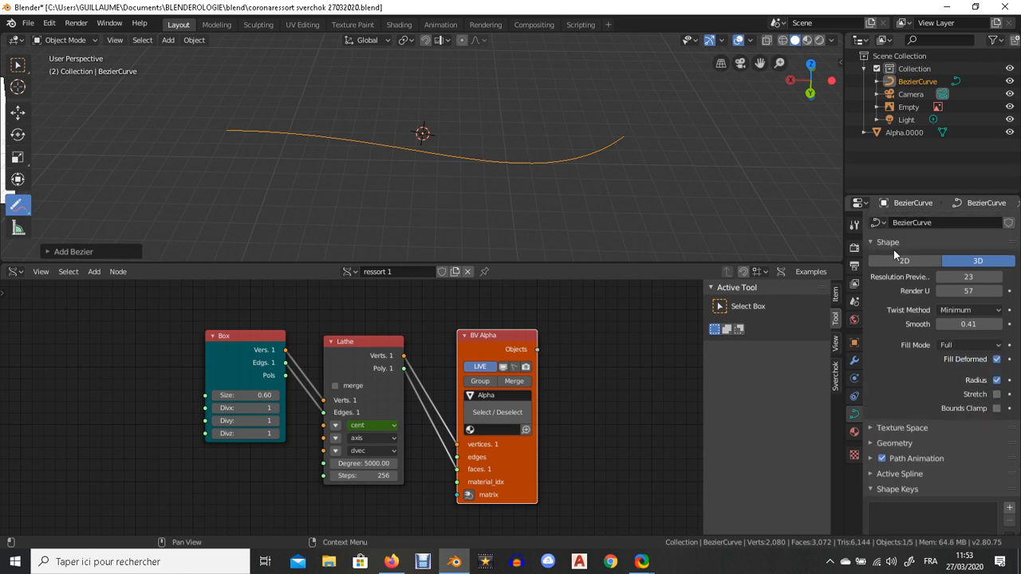
pyautogui.click(871, 242)
# Examine the coil spring and the Box, Lathe and BV Alpha nodes that generate it.
pyautogui.scroll(-12, 369, 157)
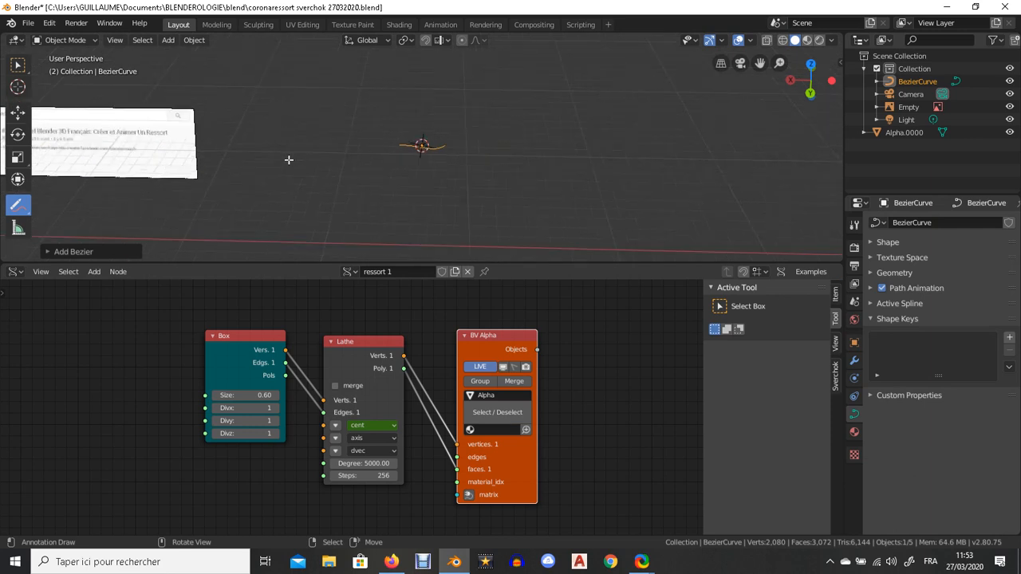
pyautogui.scroll(6, 291, 160)
pyautogui.keyDown('shift'); pyautogui.moveTo(211, 170); pyautogui.dragTo(490, 154, button='middle'); pyautogui.keyUp('shift')
pyautogui.scroll(6, 479, 151)
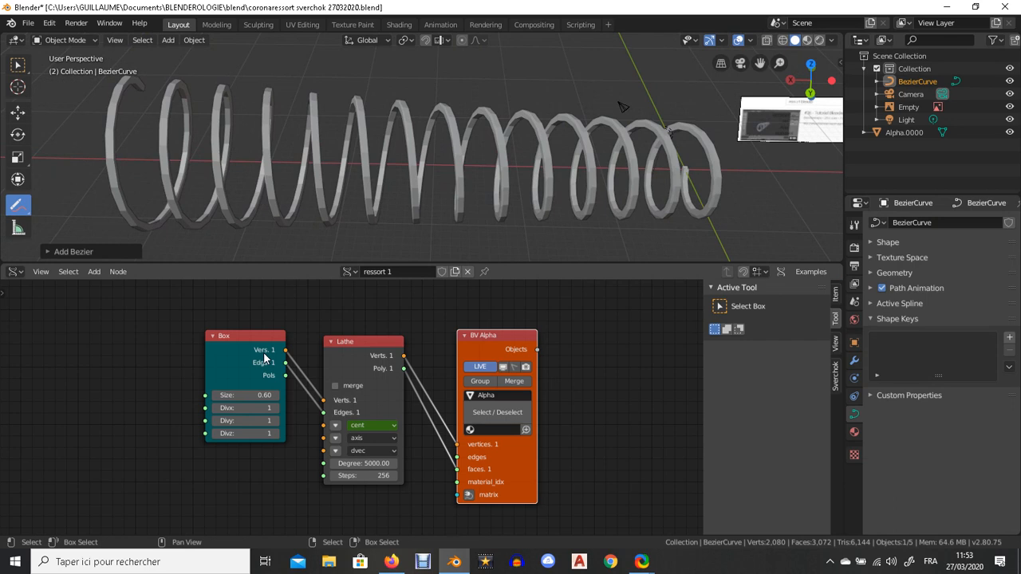
pyautogui.click(13, 272)
pyautogui.click(13, 273)
pyautogui.scroll(2, 392, 395)
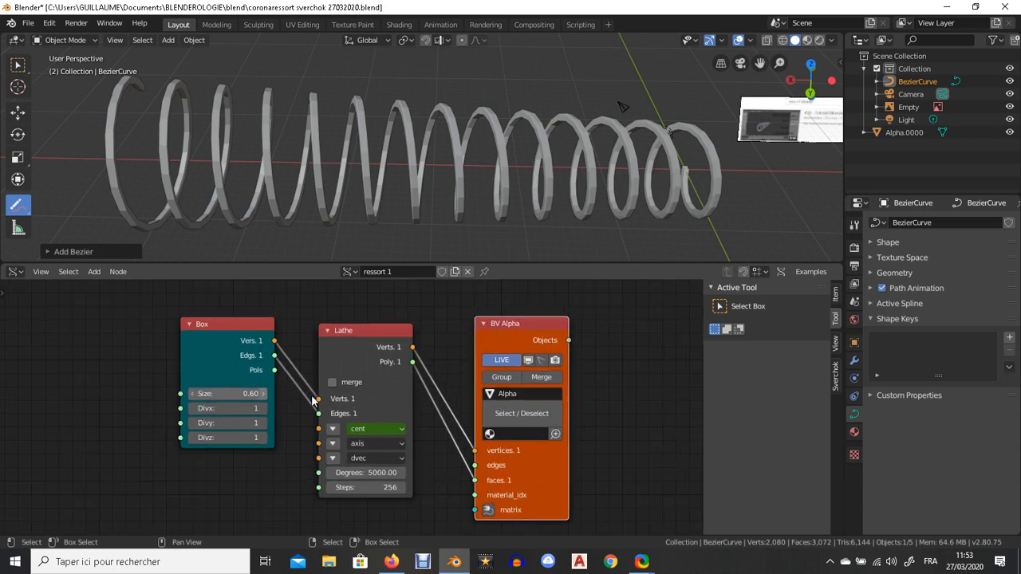
pyautogui.scroll(-1, 342, 391)
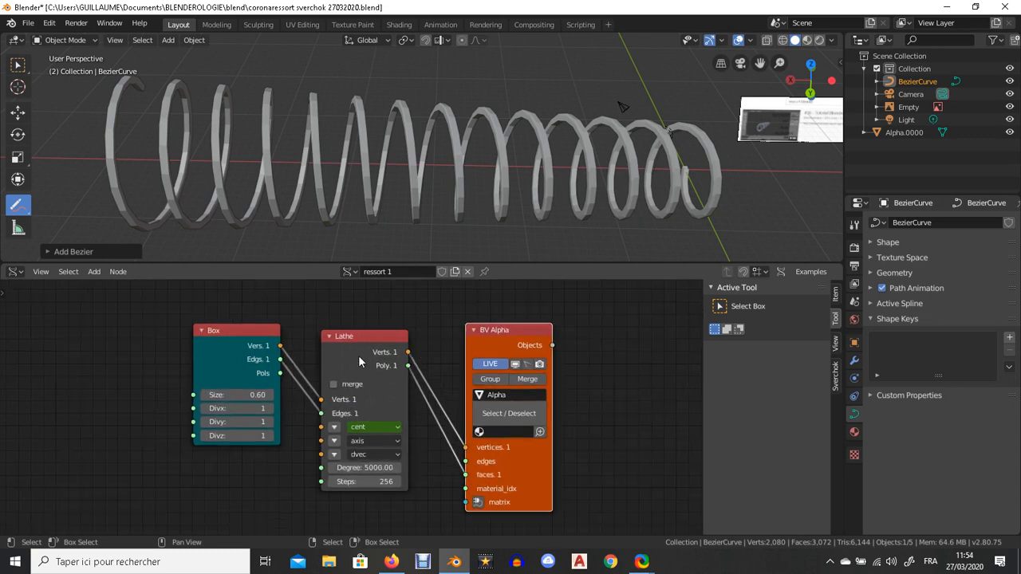
# Disconnect the Lathe node from the Box and BV Alpha nodes and move it aside.
pyautogui.click(367, 338)
pyautogui.click(310, 394)
pyautogui.moveTo(311, 393); pyautogui.dragTo(311, 419)
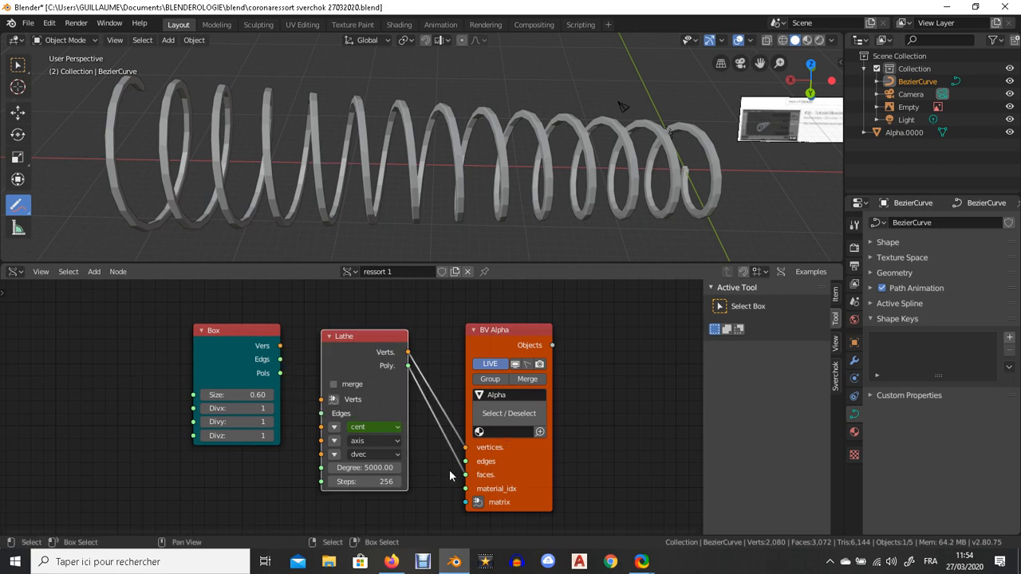
pyautogui.moveTo(465, 475); pyautogui.dragTo(450, 438)
pyautogui.moveTo(380, 335); pyautogui.dragTo(565, 357)
# Connect the Box node's Vers, Edgs and Pols outputs directly to BV Alpha's vertices, edges and faces inputs.
pyautogui.moveTo(280, 345); pyautogui.dragTo(464, 448)
pyautogui.moveTo(279, 358); pyautogui.dragTo(465, 461)
pyautogui.moveTo(280, 374); pyautogui.dragTo(465, 474)
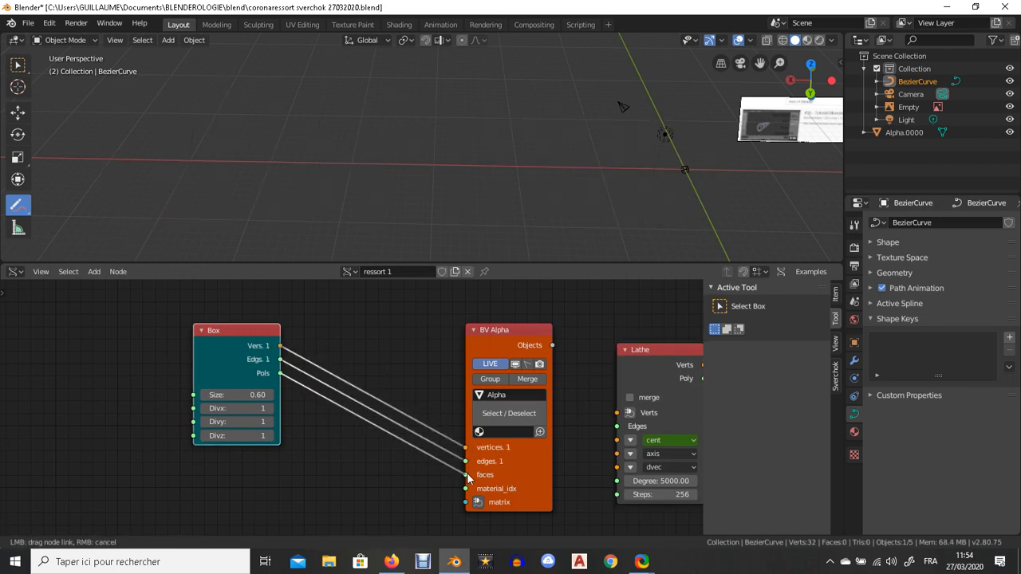
pyautogui.moveTo(417, 221); pyautogui.dragTo(417, 180, button='middle')
pyautogui.scroll(1, 495, 177)
pyautogui.scroll(-2, 467, 194)
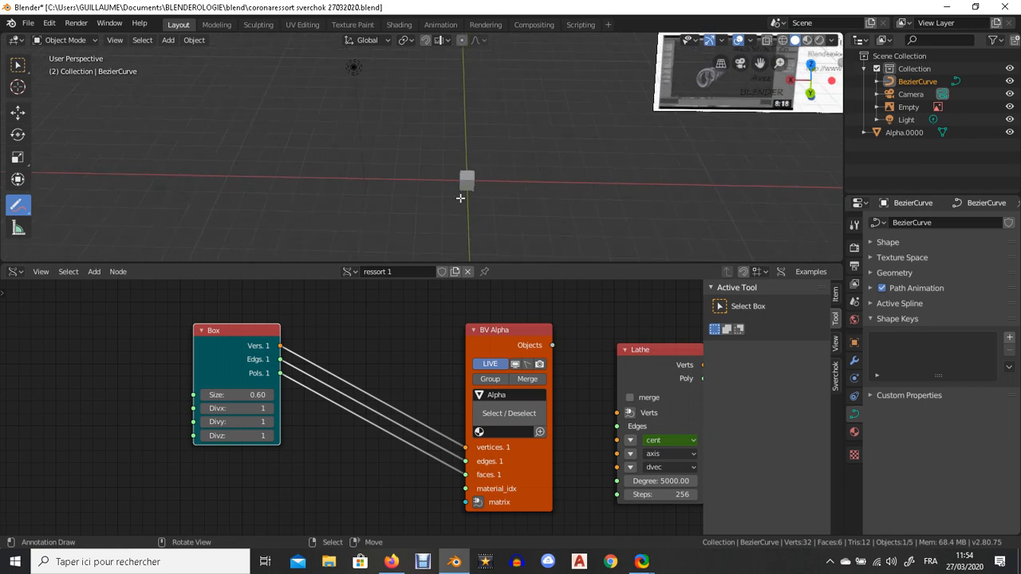
# Place the Lathe node back between Box and BV Alpha and remove the links into BV Alpha's edges and faces inputs.
pyautogui.moveTo(650, 355); pyautogui.dragTo(363, 346)
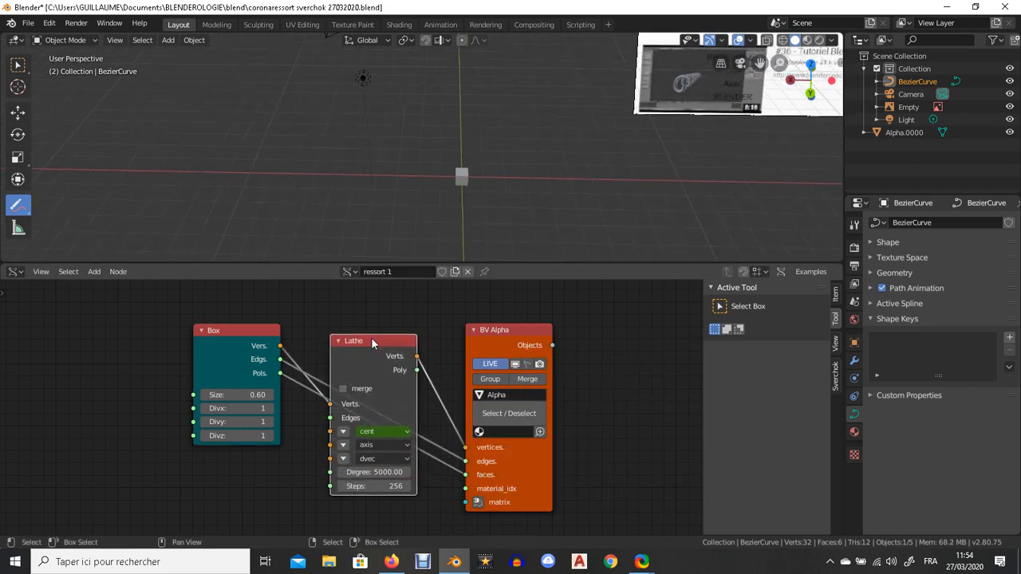
pyautogui.moveTo(468, 462); pyautogui.dragTo(455, 472)
pyautogui.moveTo(467, 475); pyautogui.dragTo(423, 415)
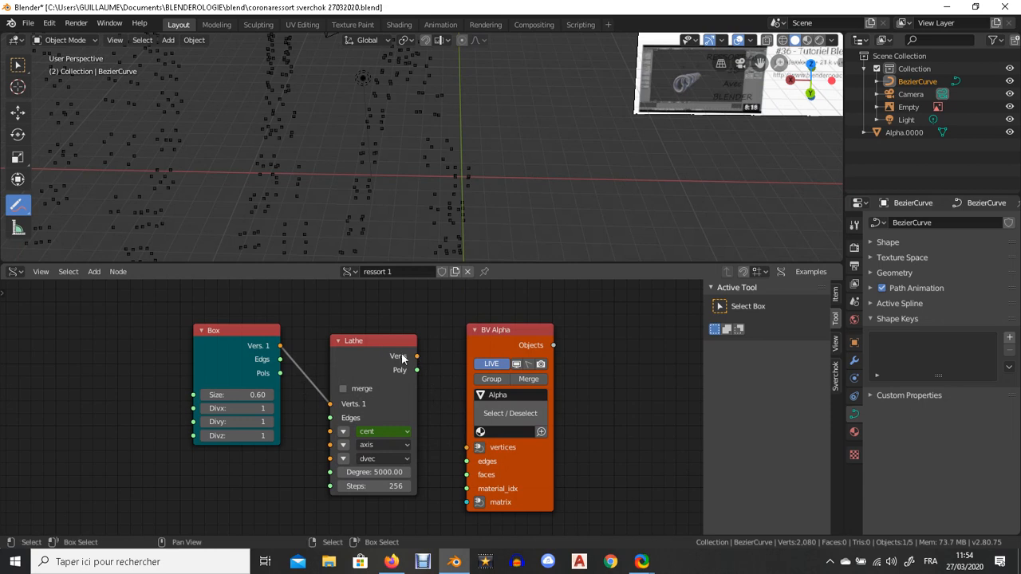
# Open the Bezier curve's modifier settings.
pyautogui.click(854, 361)
pyautogui.click(896, 223)
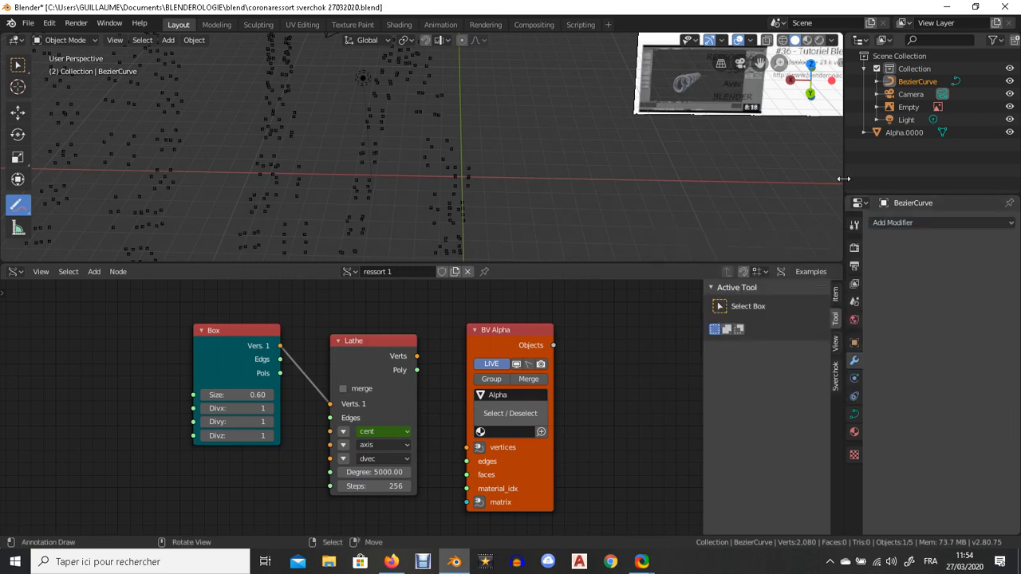
pyautogui.click(901, 223)
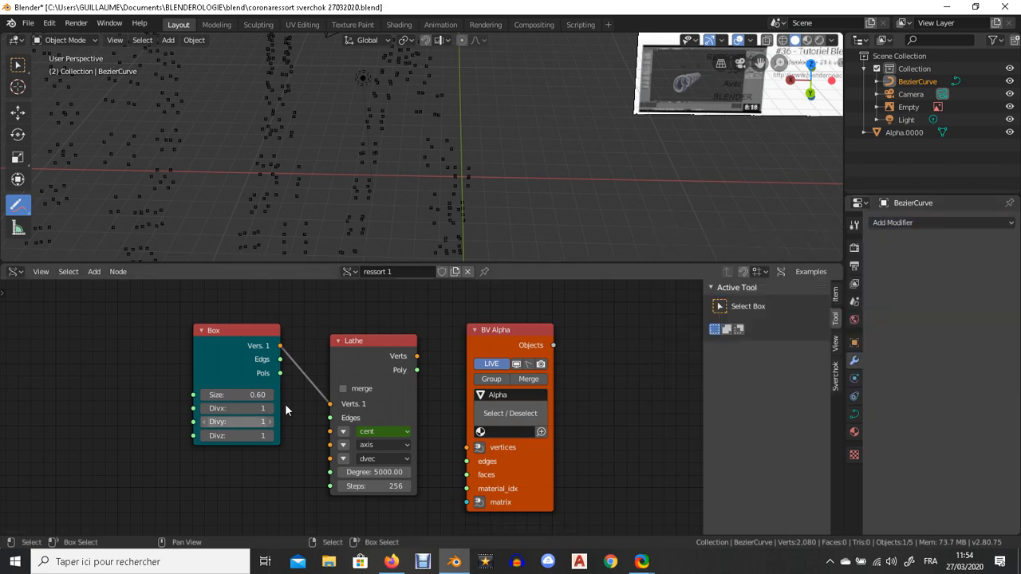
# Connect Box Edgs to Lathe Edges, Lathe Verts to BV Alpha vertices, and Lathe Poly to BV Alpha faces.
pyautogui.moveTo(280, 360); pyautogui.dragTo(329, 418)
pyautogui.moveTo(280, 374); pyautogui.dragTo(311, 449)
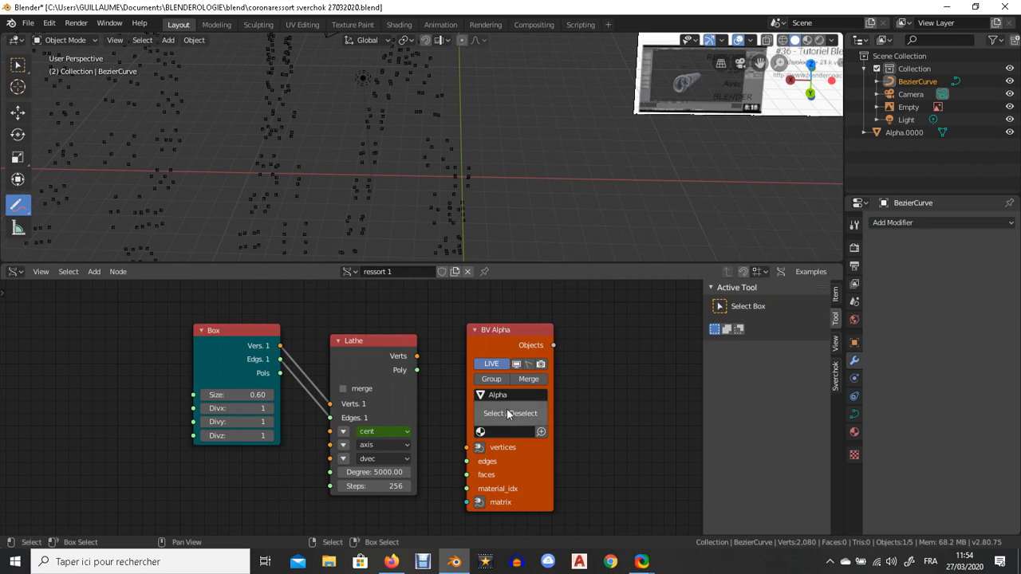
pyautogui.moveTo(416, 356); pyautogui.dragTo(466, 450)
pyautogui.moveTo(418, 380); pyautogui.dragTo(467, 475)
pyautogui.scroll(-5, 405, 212)
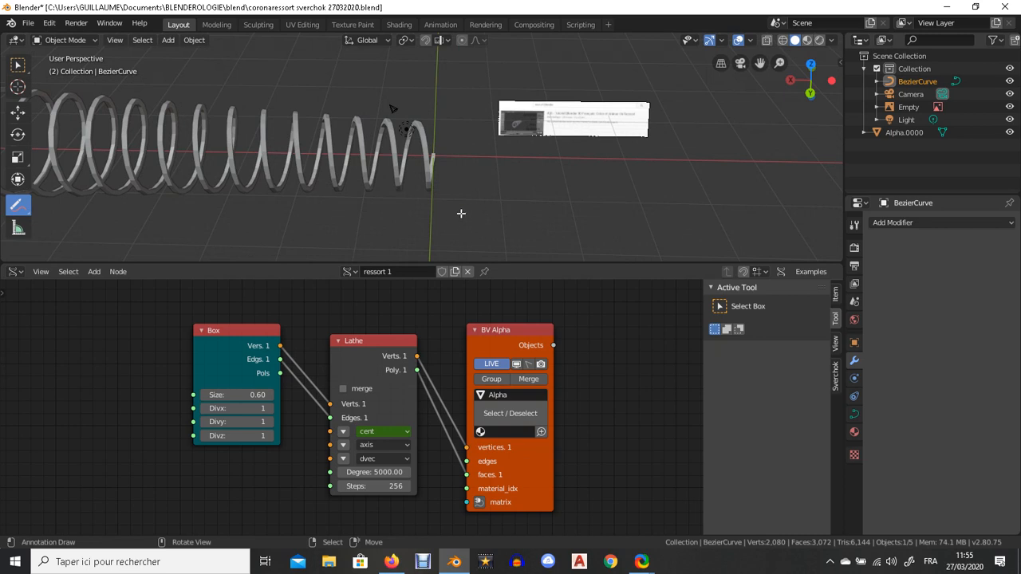
# Annotate a freehand rectangle with an X inside it in the empty area of the 3D view below the reference image.
pyautogui.keyDown('ctrl'); pyautogui.click(519, 190); pyautogui.keyUp('ctrl')
pyautogui.moveTo(26, 205); pyautogui.dragTo(70, 203)
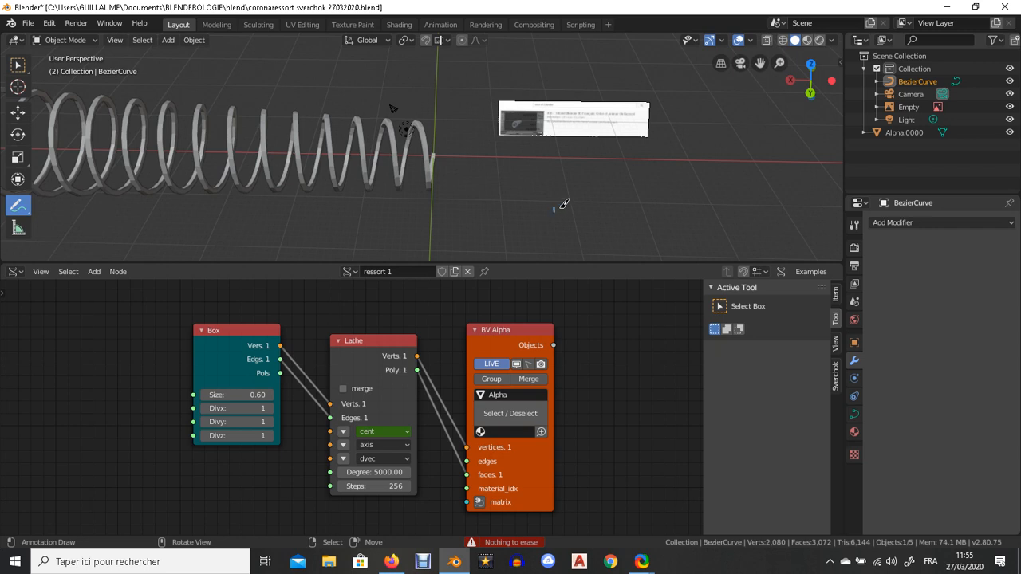
pyautogui.moveTo(556, 210); pyautogui.dragTo(653, 200)
pyautogui.moveTo(557, 212)
pyautogui.mouseDown()
pyautogui.moveTo(652, 236)
pyautogui.moveTo(669, 200)
pyautogui.moveTo(643, 235)
pyautogui.moveTo(590, 235)
pyautogui.mouseUp()
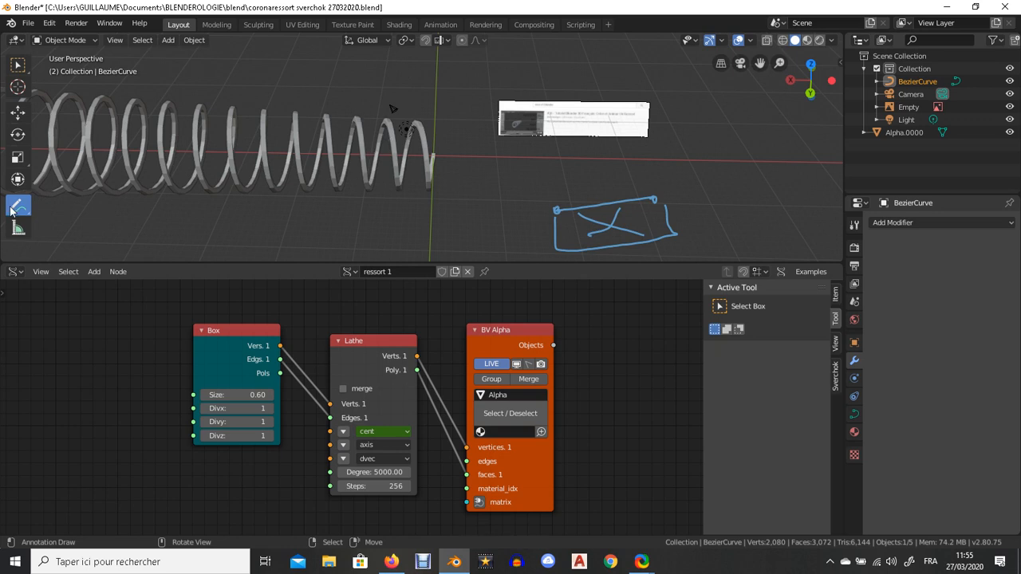
# Select the spring object and switch the 3D view from annotating to the plain Select tool.
pyautogui.rightClick(204, 170)
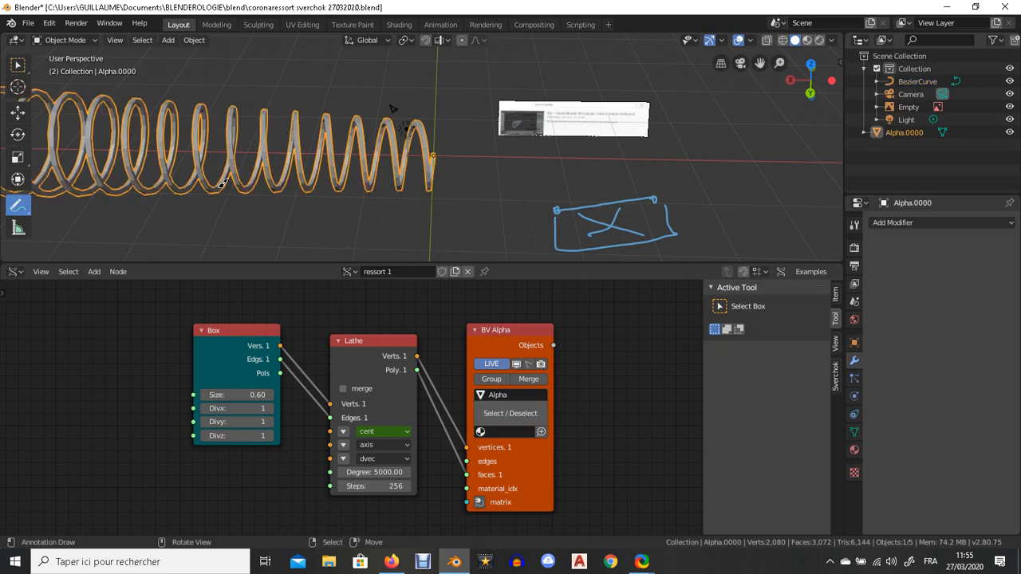
pyautogui.moveTo(348, 385); pyautogui.dragTo(334, 367)
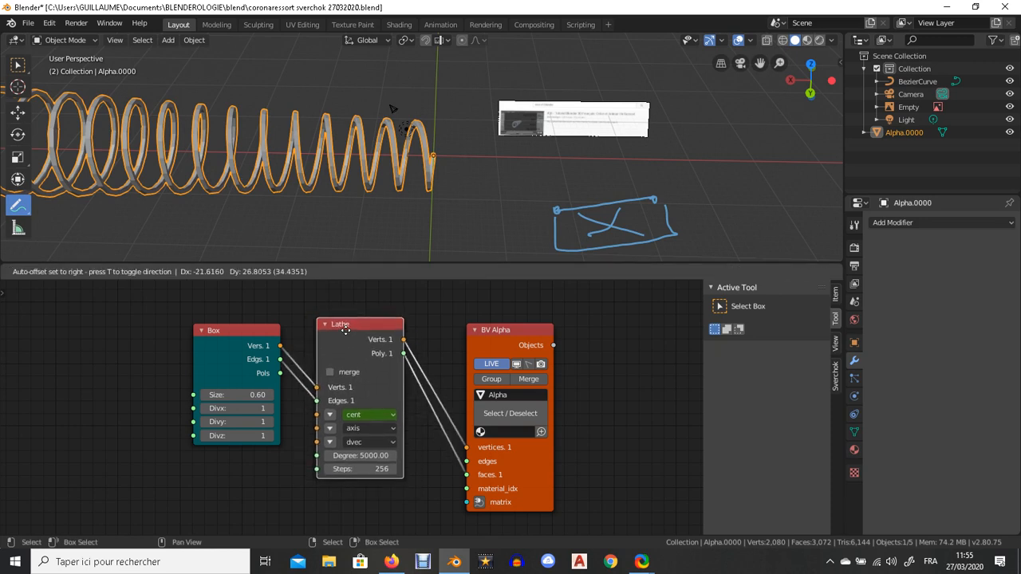
pyautogui.click(18, 65)
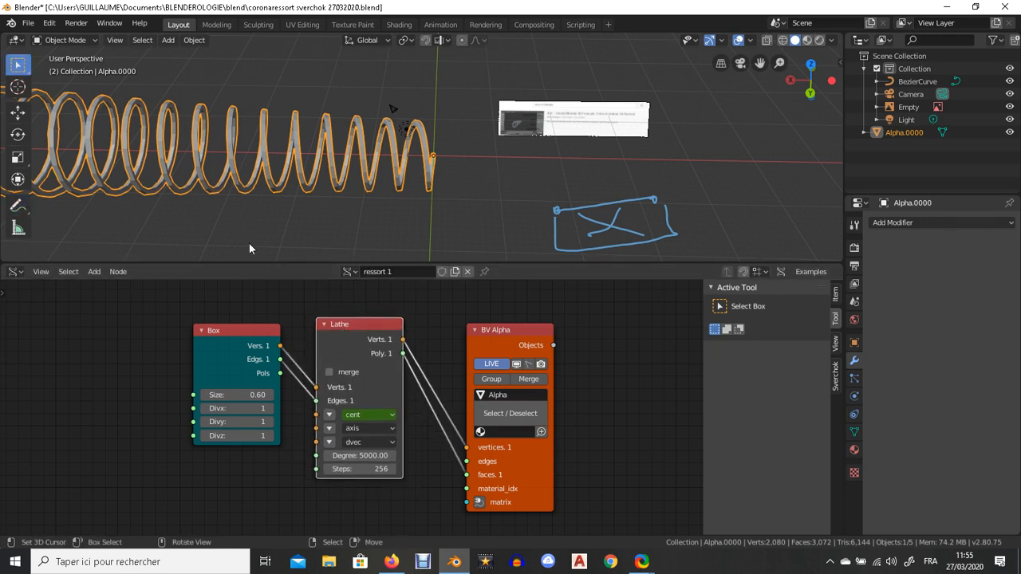
pyautogui.click(17, 207)
pyautogui.click(59, 209)
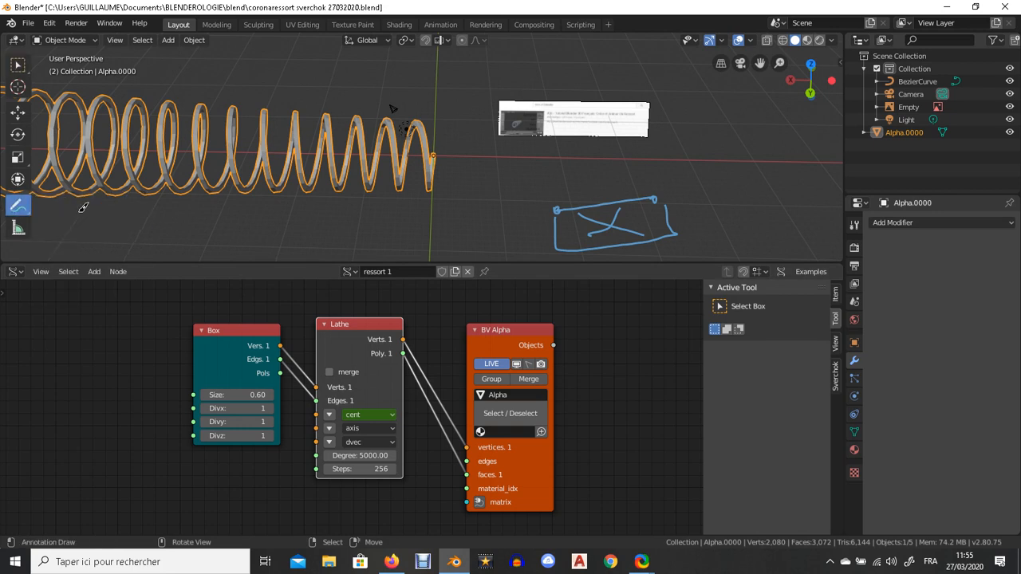
pyautogui.click(18, 64)
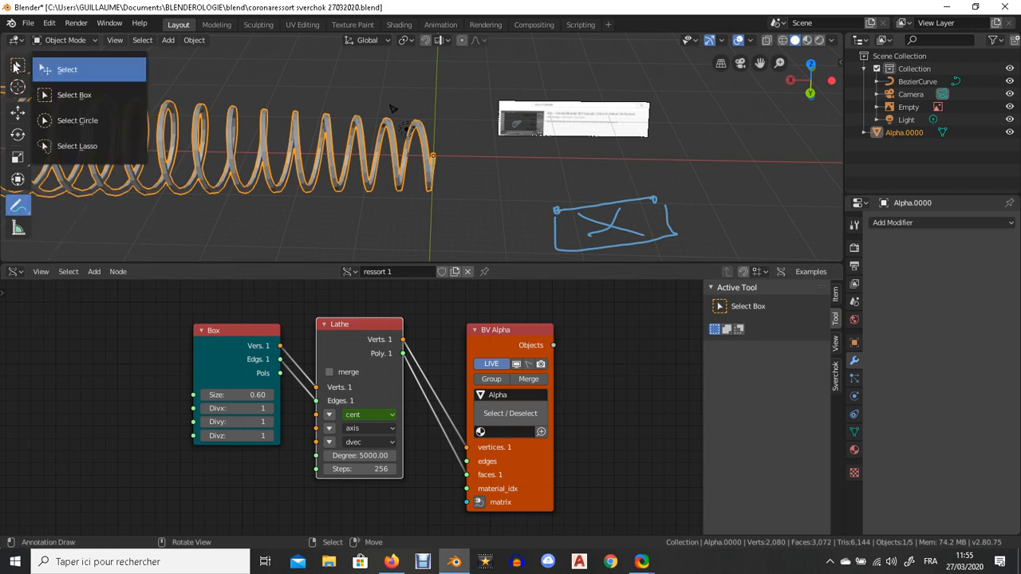
pyautogui.click(67, 71)
pyautogui.scroll(-5, 287, 166)
pyautogui.moveTo(287, 166); pyautogui.dragTo(244, 169, button='middle')
pyautogui.scroll(3, 270, 157)
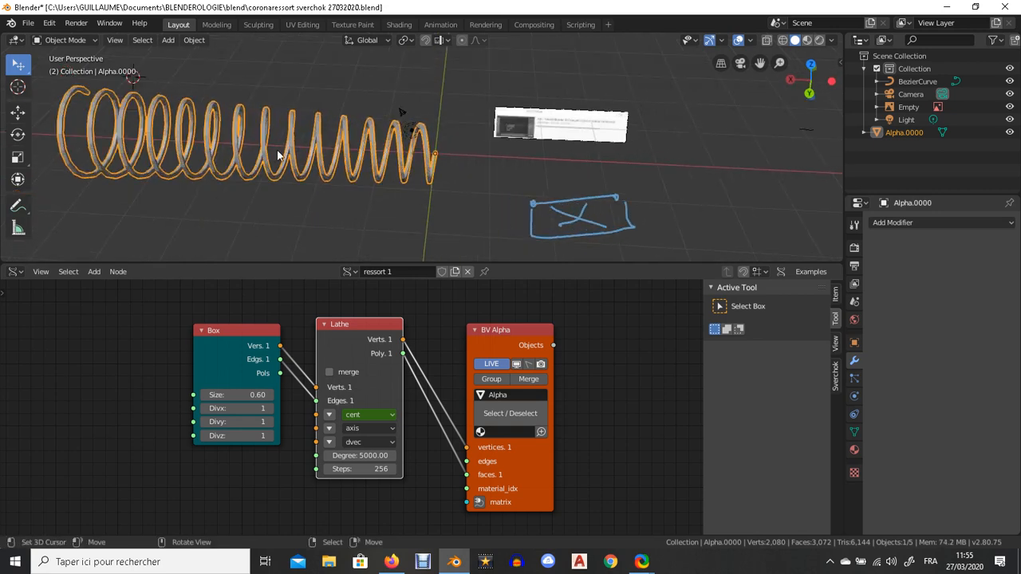
# Reposition the Box, Lathe and BV Alpha nodes so they are spaced more evenly.
pyautogui.moveTo(243, 338); pyautogui.dragTo(249, 355)
pyautogui.moveTo(355, 321); pyautogui.dragTo(382, 330)
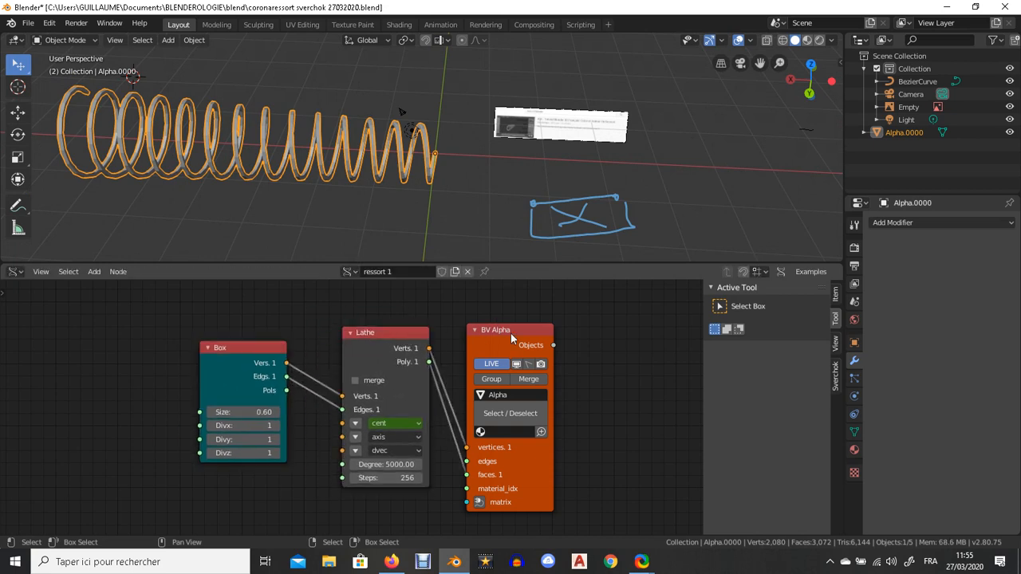
pyautogui.moveTo(514, 333); pyautogui.dragTo(531, 329)
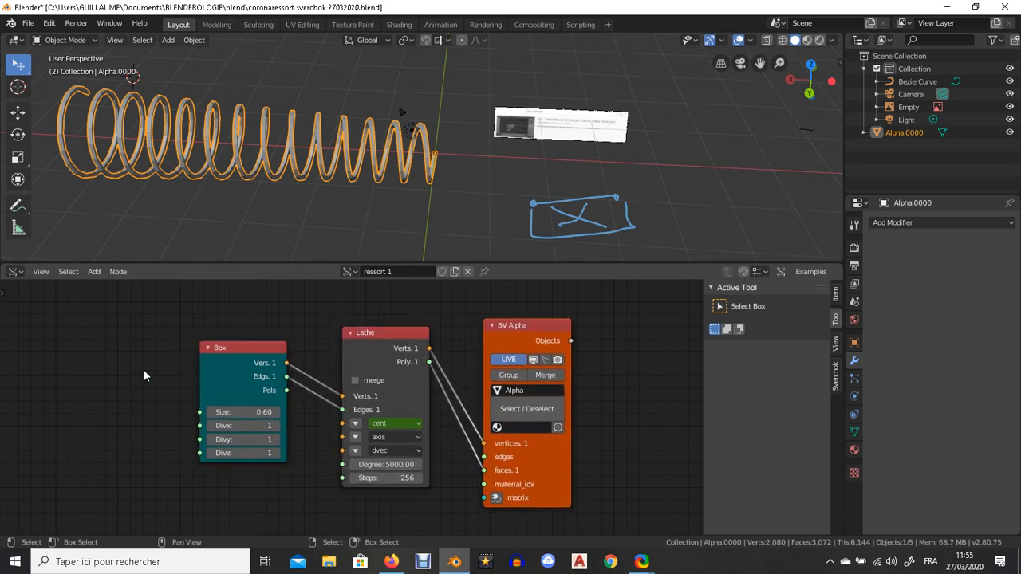
# Look up the Box and Lathe nodes in the node search without adding another copy of either.
pyautogui.hotkey('alt', 'space')
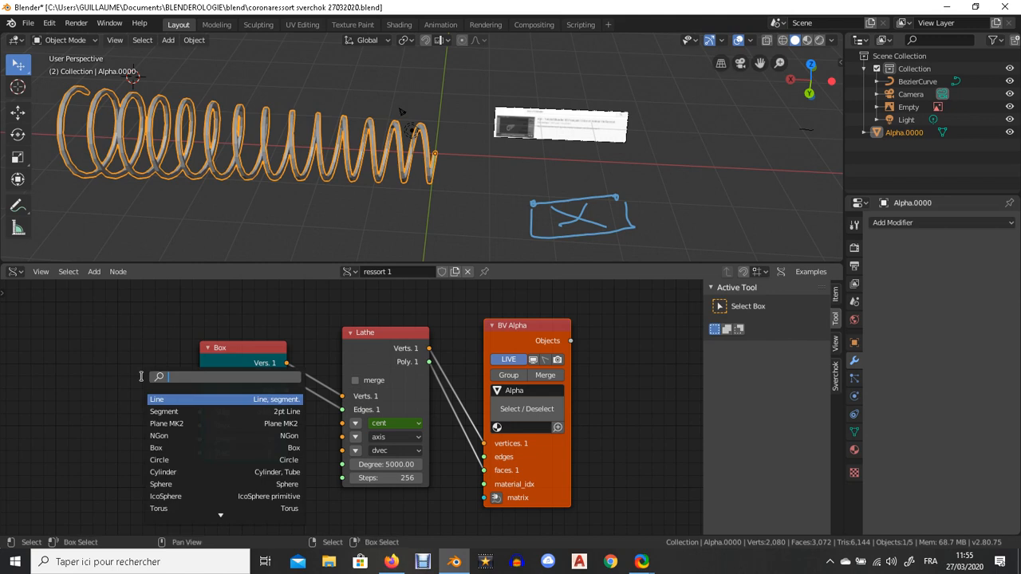
pyautogui.write('box')
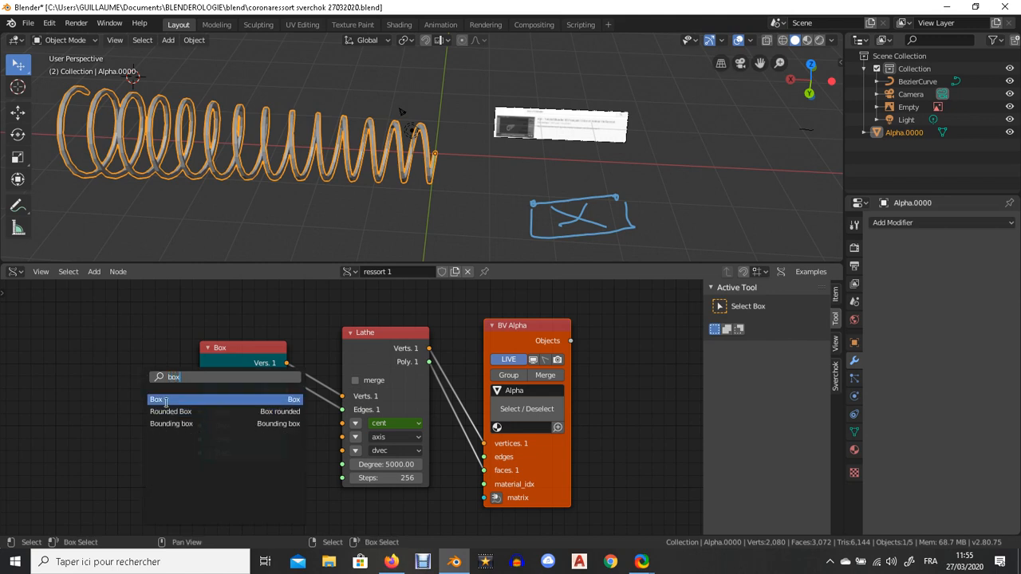
pyautogui.click(269, 396)
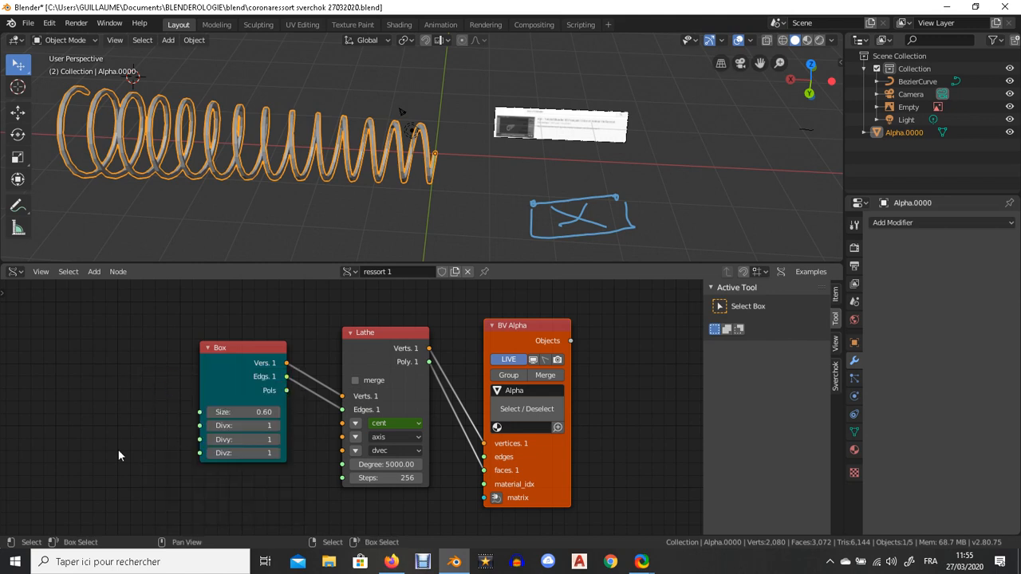
pyautogui.hotkey('alt', 'space')
pyautogui.write('lathe')
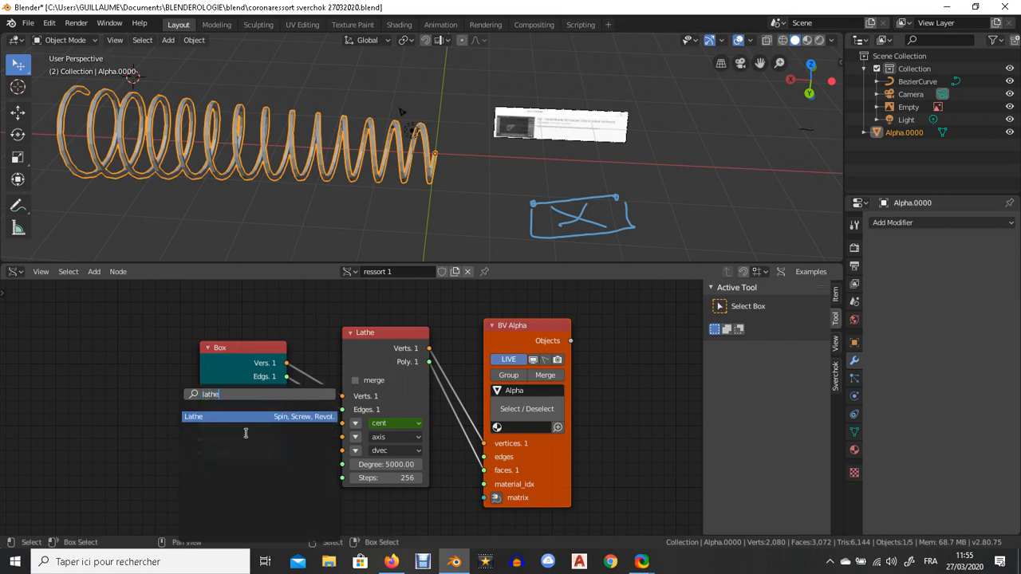
pyautogui.press('Escape')
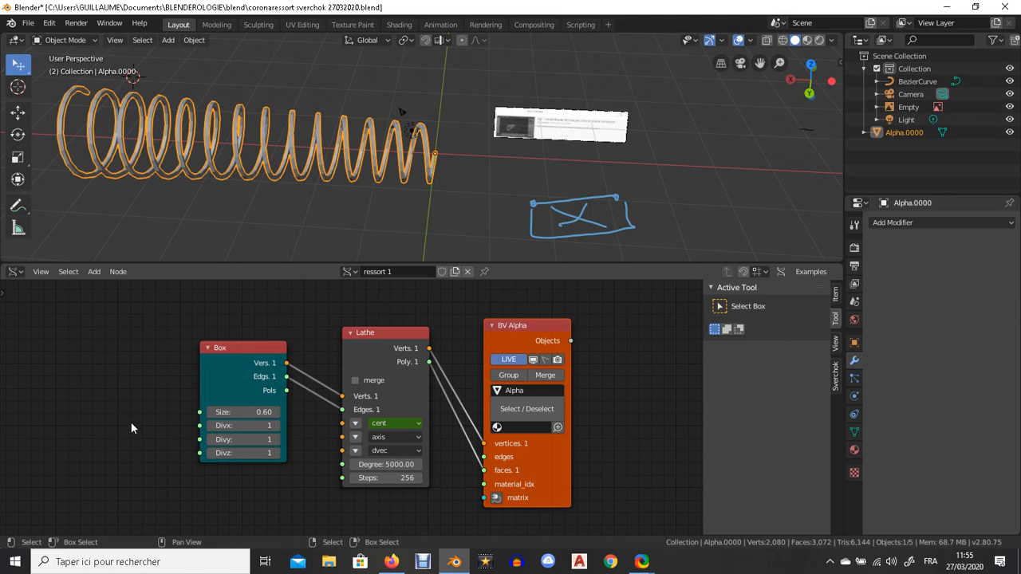
# Search the available nodes for "view" without adding one.
pyautogui.hotkey('alt', 'space')
pyautogui.write('view')
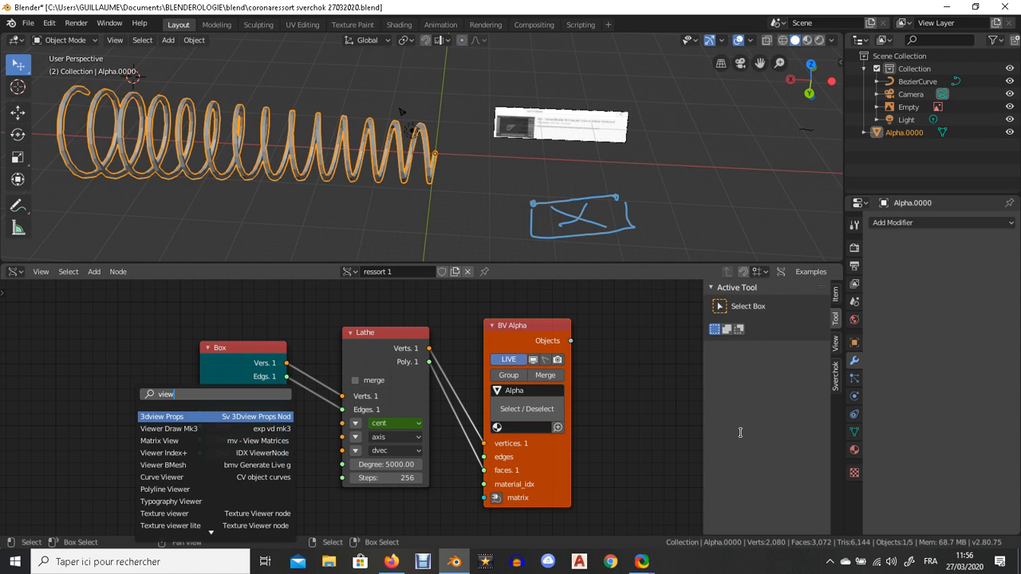
pyautogui.press('Escape')
# Examine the Lathe node's cent vector values alongside the spring in the 3D view.
pyautogui.scroll(1, 341, 388)
pyautogui.moveTo(400, 377); pyautogui.dragTo(310, 379, button='middle')
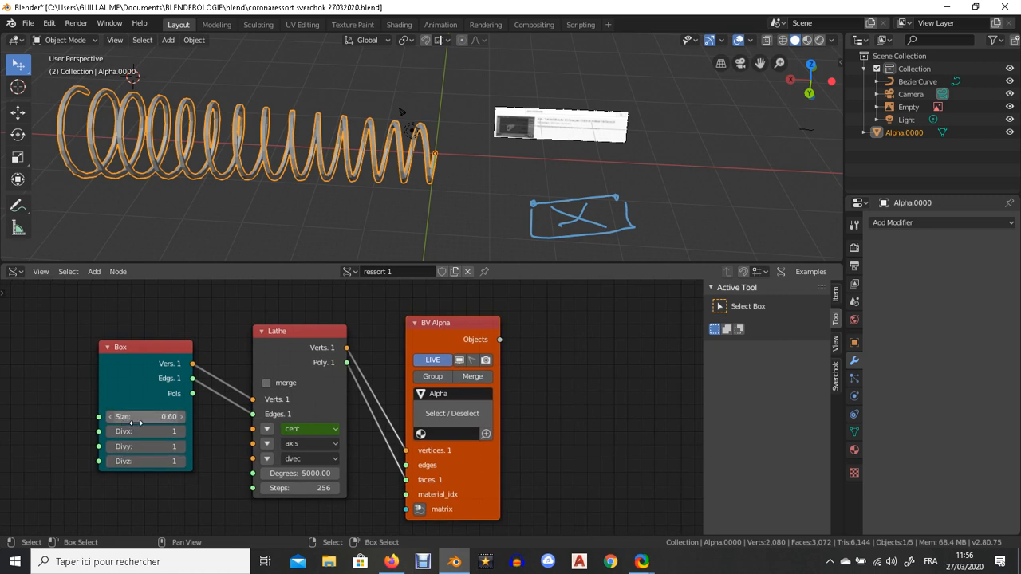
pyautogui.scroll(3, 443, 158)
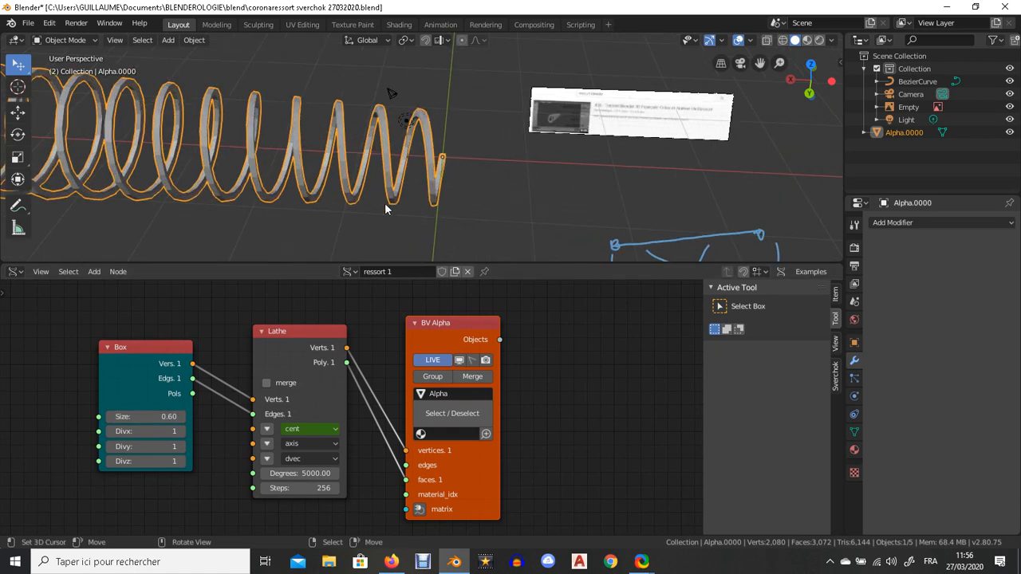
pyautogui.scroll(-1, 309, 374)
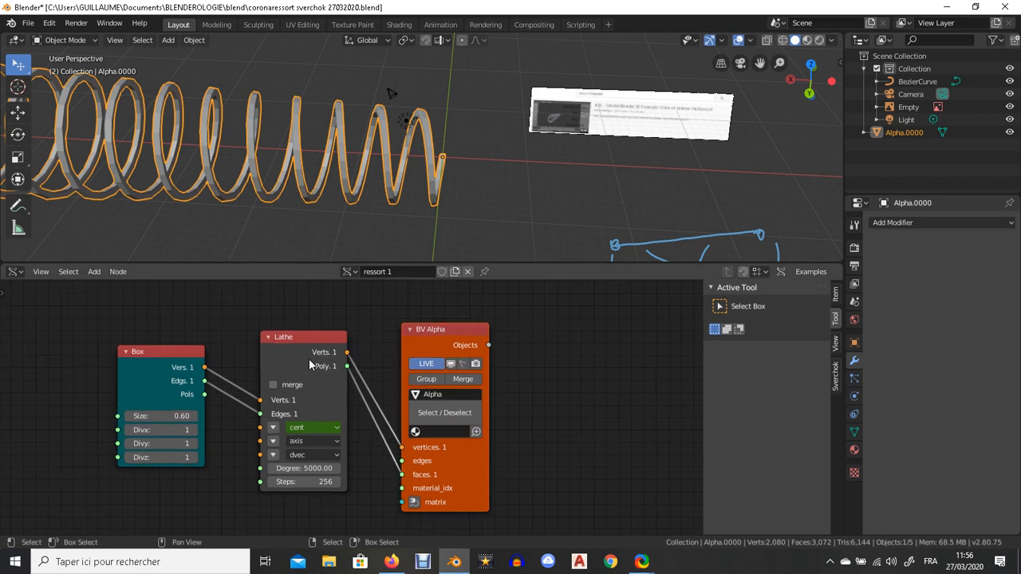
pyautogui.click(315, 431)
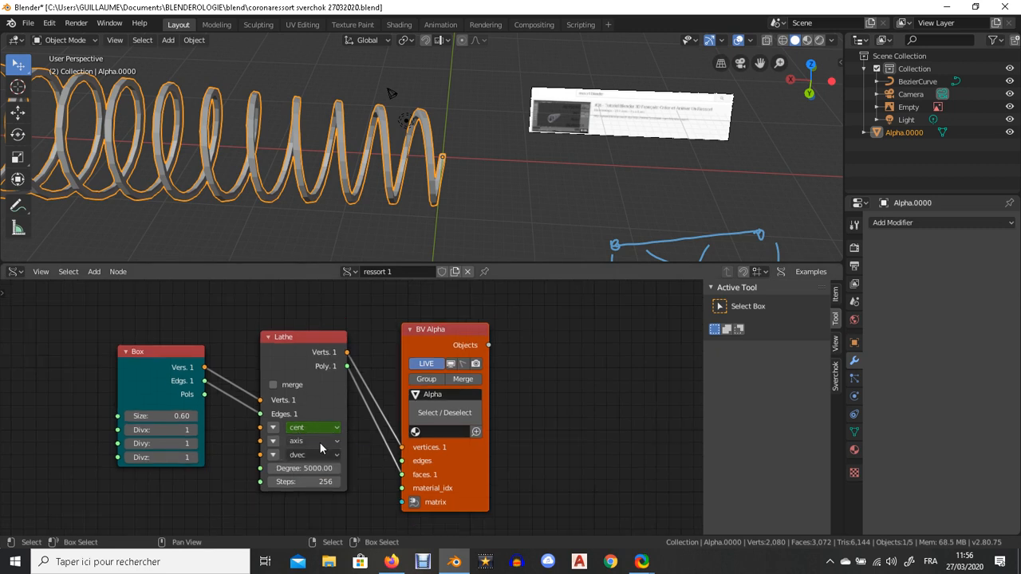
pyautogui.click(315, 441)
pyautogui.click(308, 430)
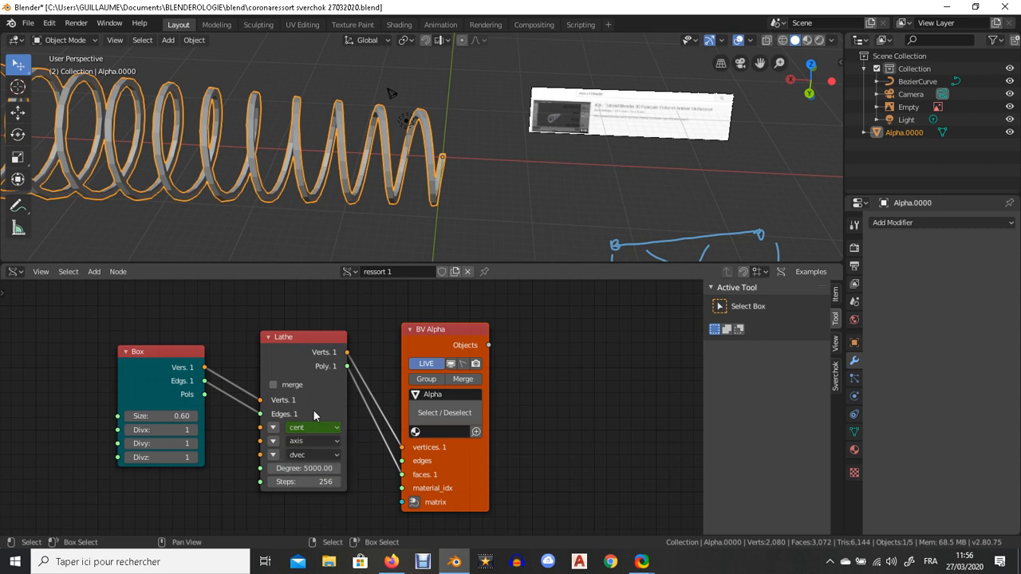
pyautogui.click(328, 429)
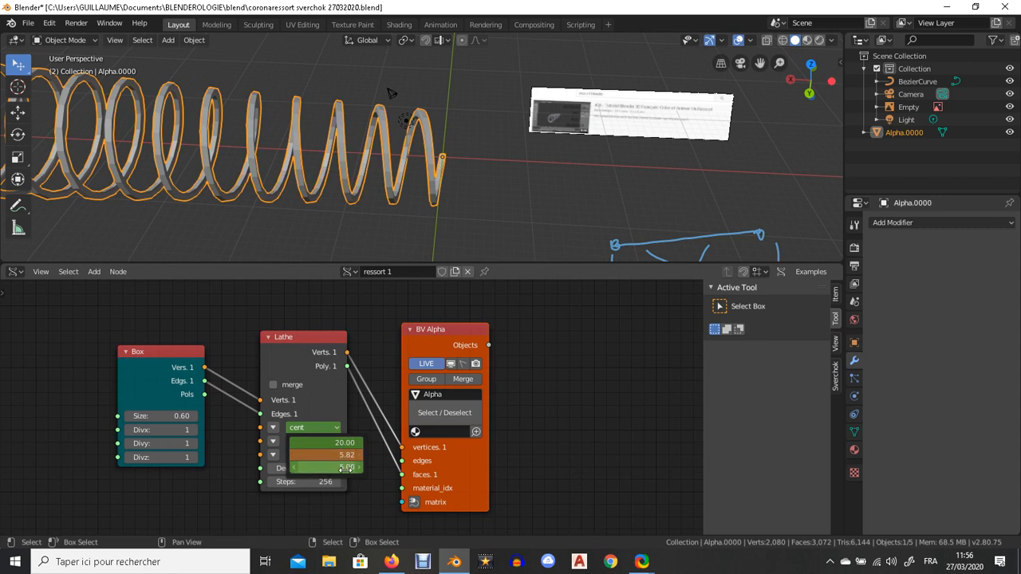
pyautogui.click(344, 469)
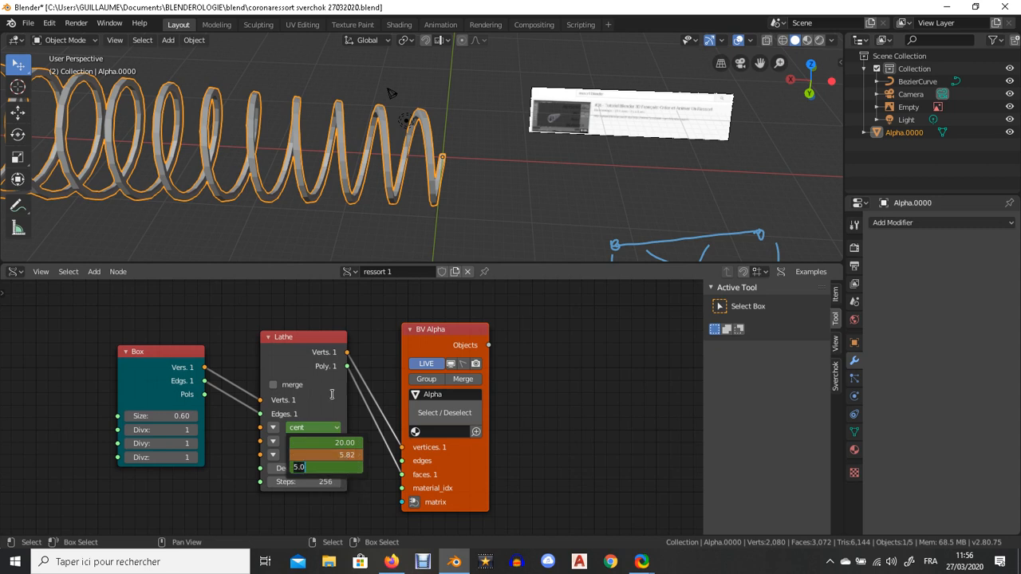
pyautogui.click(335, 409)
pyautogui.click(321, 427)
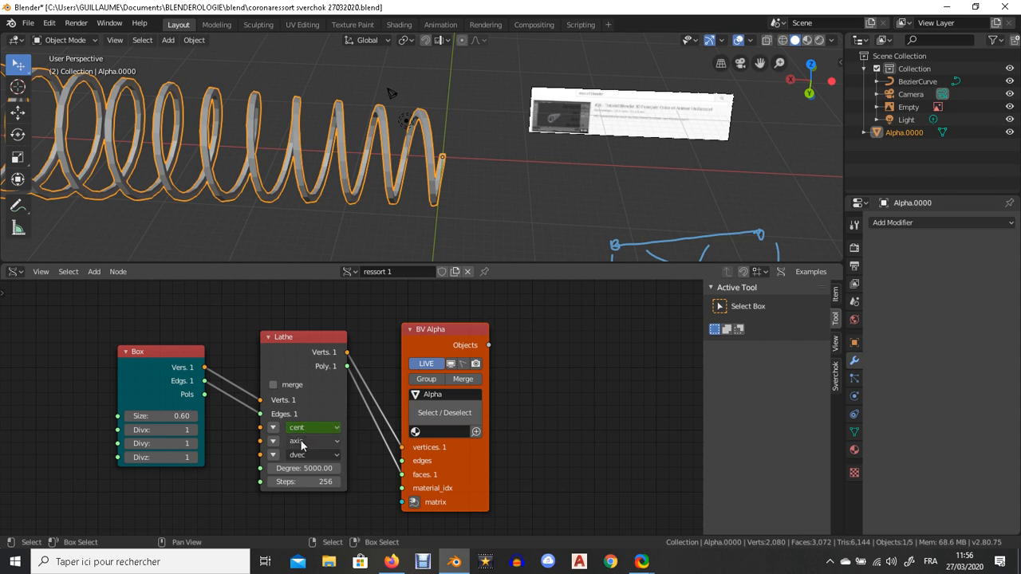
# Try an X value of about 40.31 for the Lathe node's axis vector and set it back to 20.
pyautogui.click(308, 440)
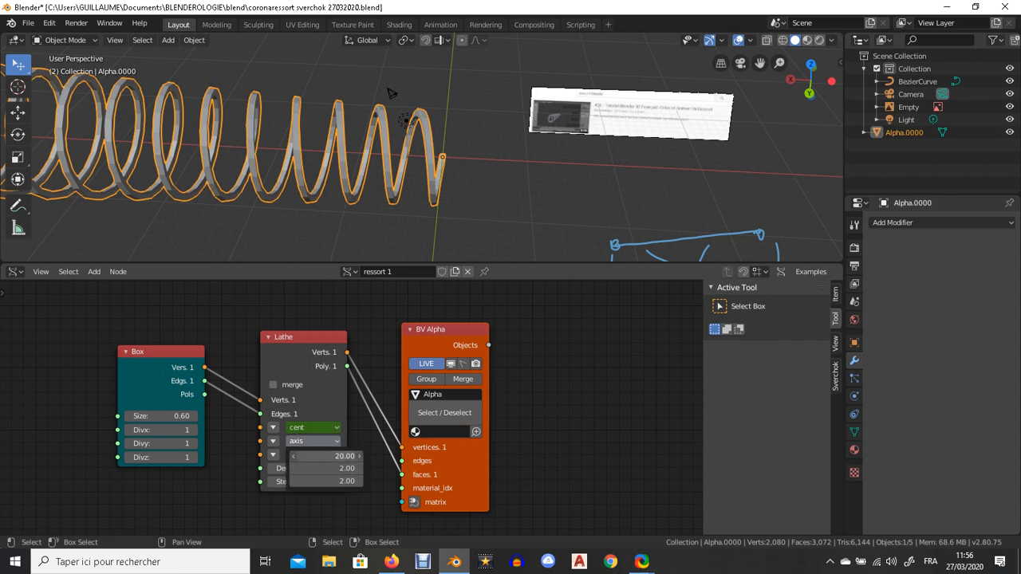
pyautogui.moveTo(328, 457); pyautogui.dragTo(357, 474)
pyautogui.click(342, 455)
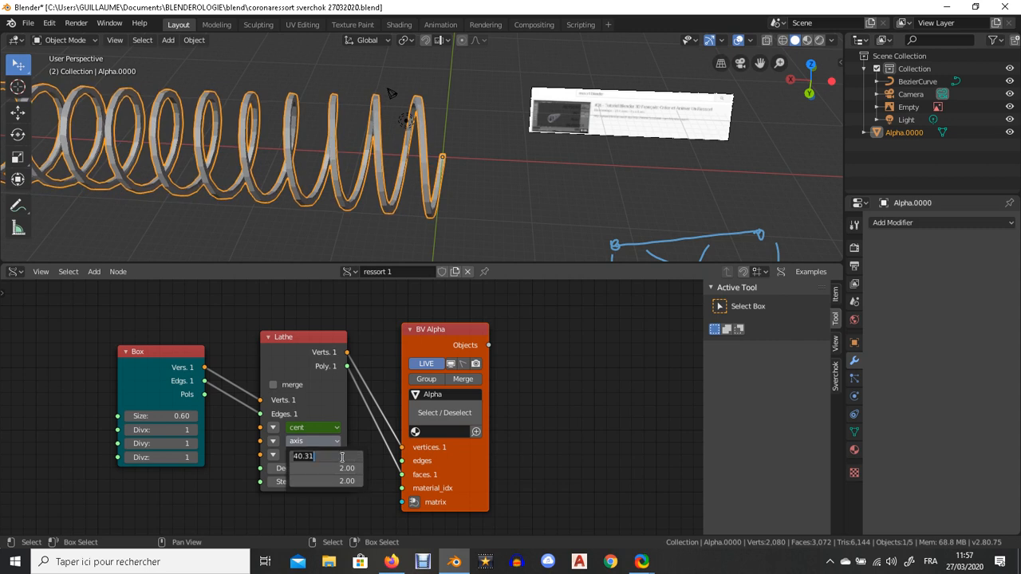
pyautogui.write('20')
pyautogui.press('Return')
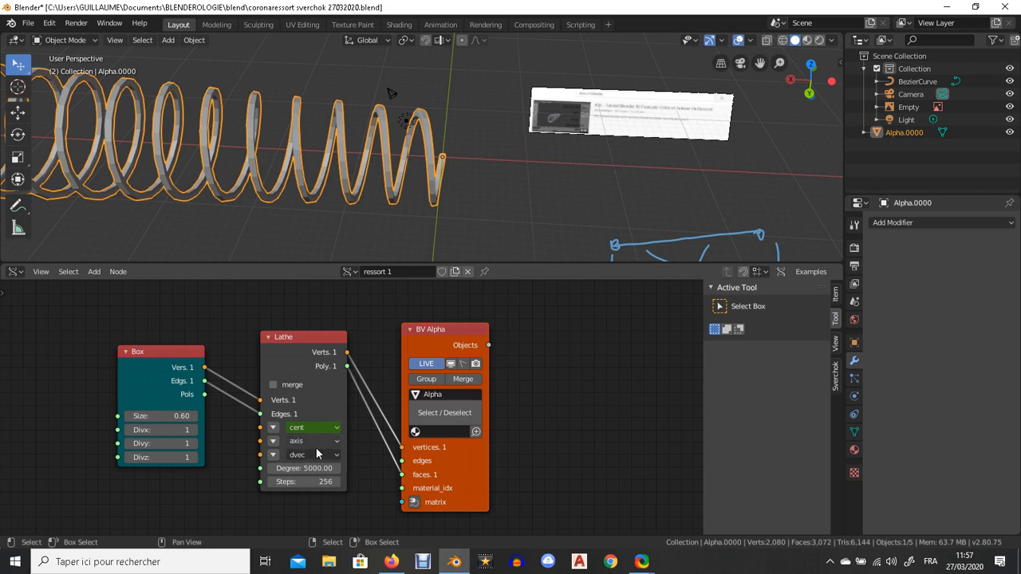
# Try an X value of 50 for the Lathe node's cent vector and set it back to 20.
pyautogui.click(315, 448)
pyautogui.click(342, 442)
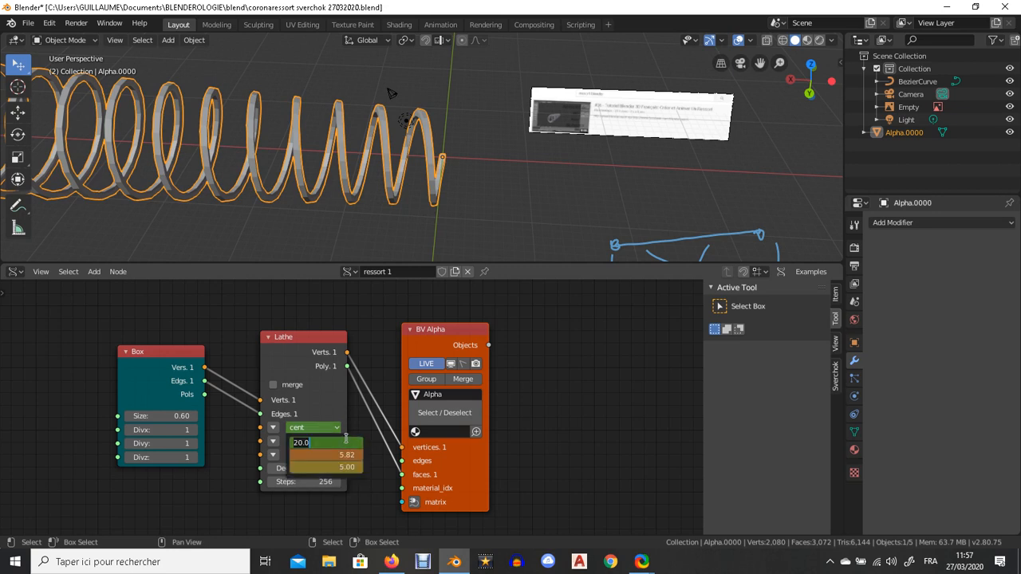
pyautogui.write('10')
pyautogui.press('Return')
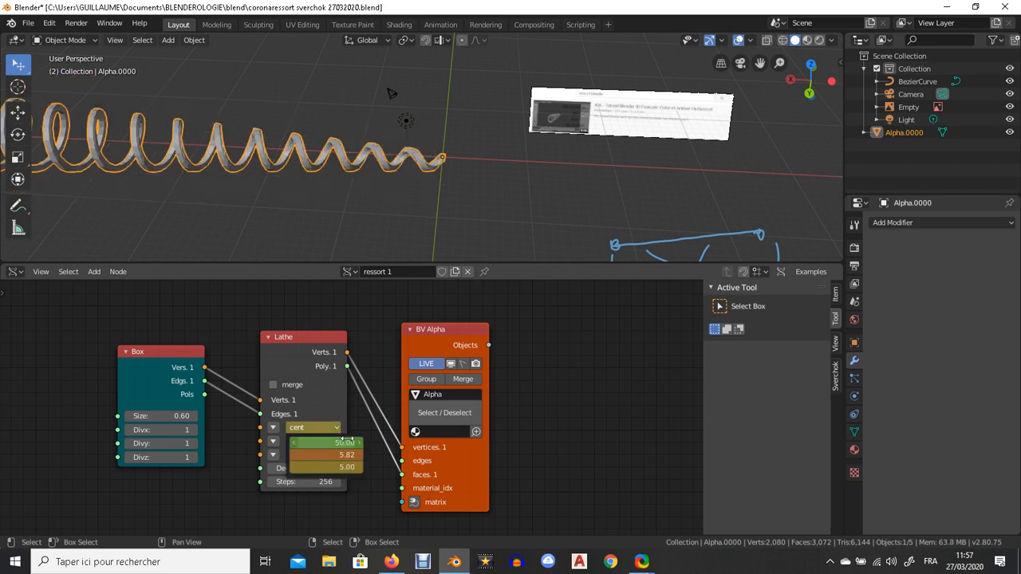
pyautogui.scroll(-4, 224, 216)
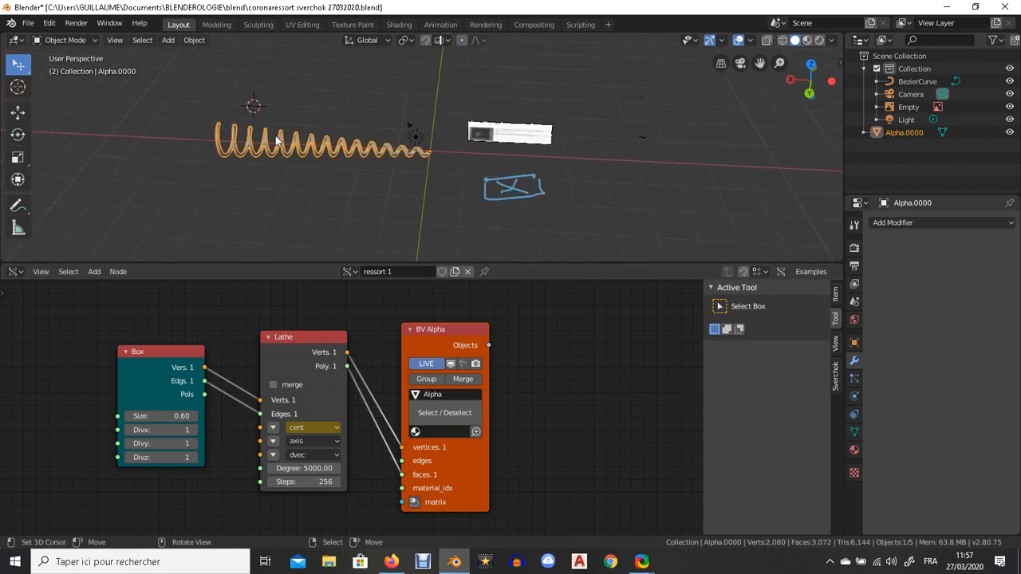
pyautogui.scroll(3, 257, 141)
pyautogui.click(310, 427)
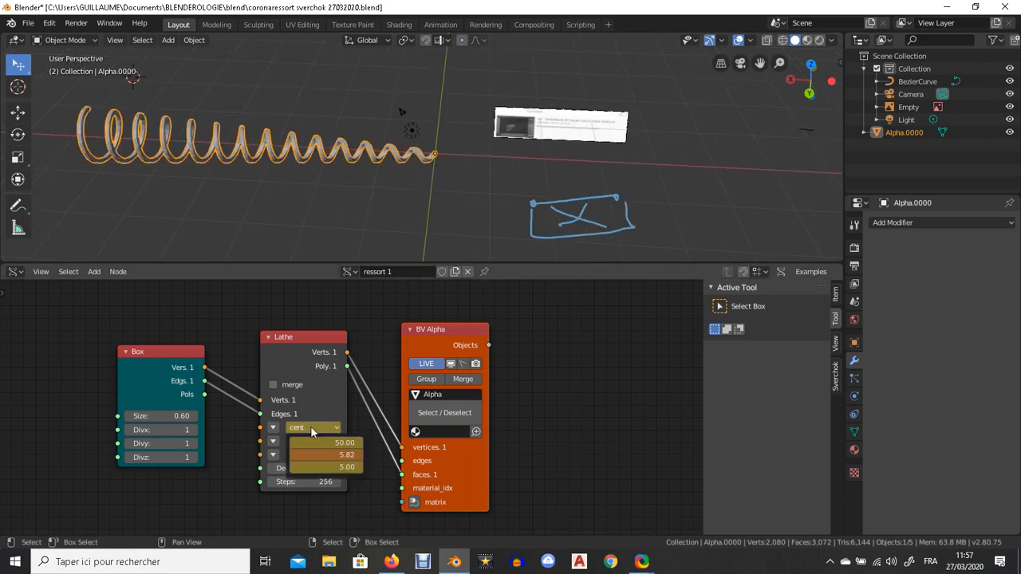
pyautogui.click(360, 443)
pyautogui.write('20')
pyautogui.press('Return')
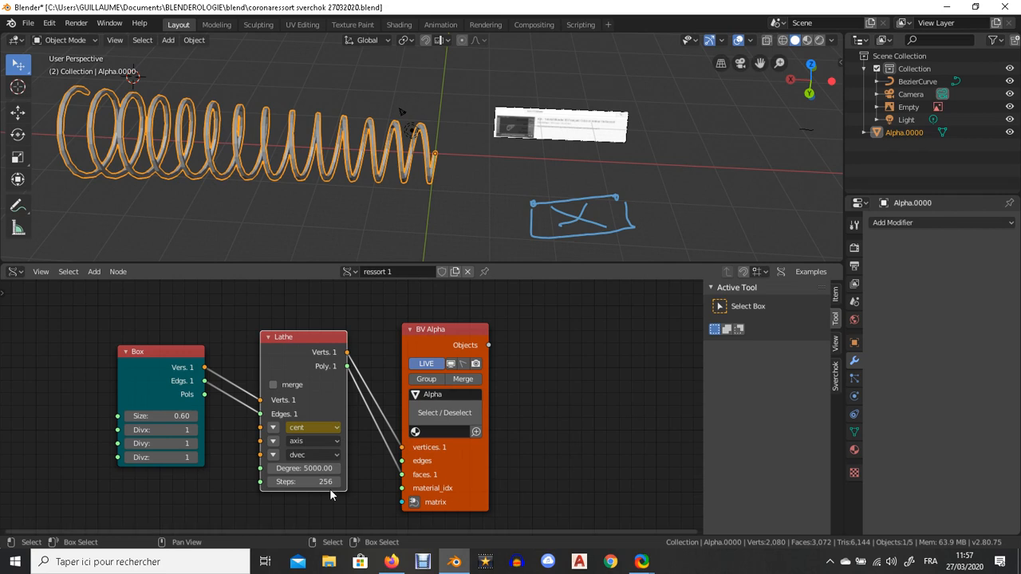
# Try an X value of 1 for the Lathe node's dvec vector to stretch the spring.
pyautogui.click(301, 454)
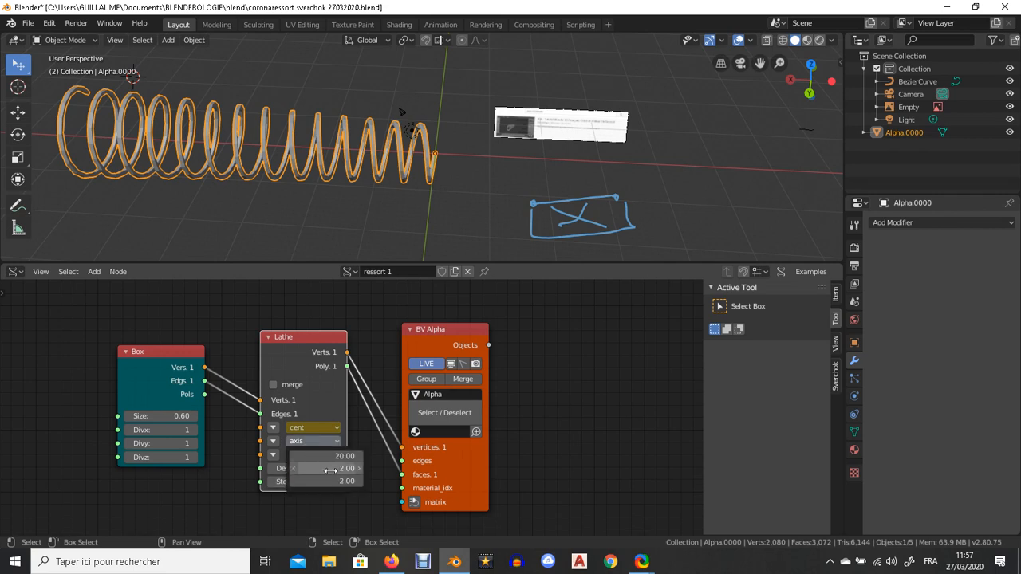
pyautogui.moveTo(327, 455); pyautogui.dragTo(335, 455)
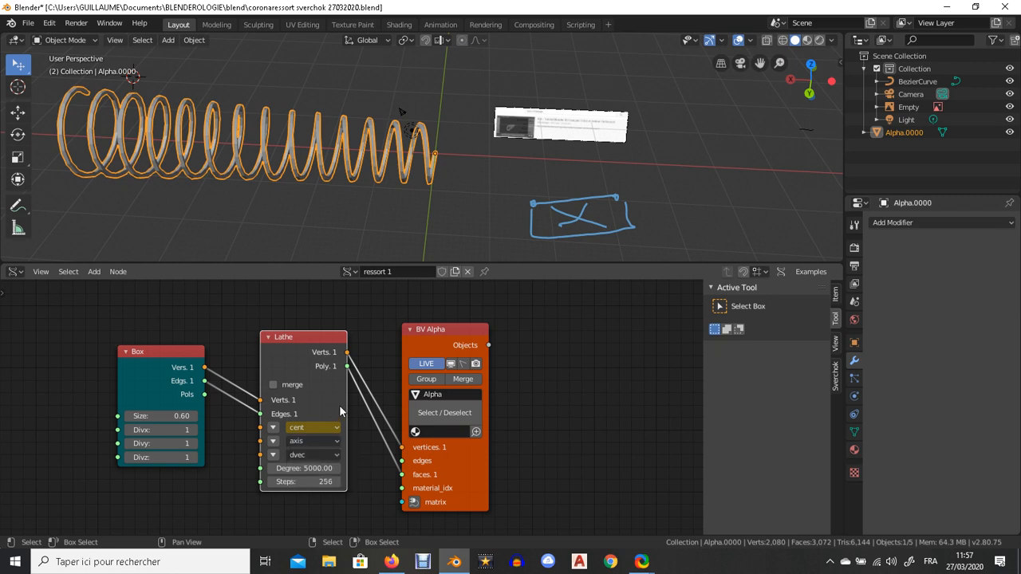
pyautogui.click(311, 455)
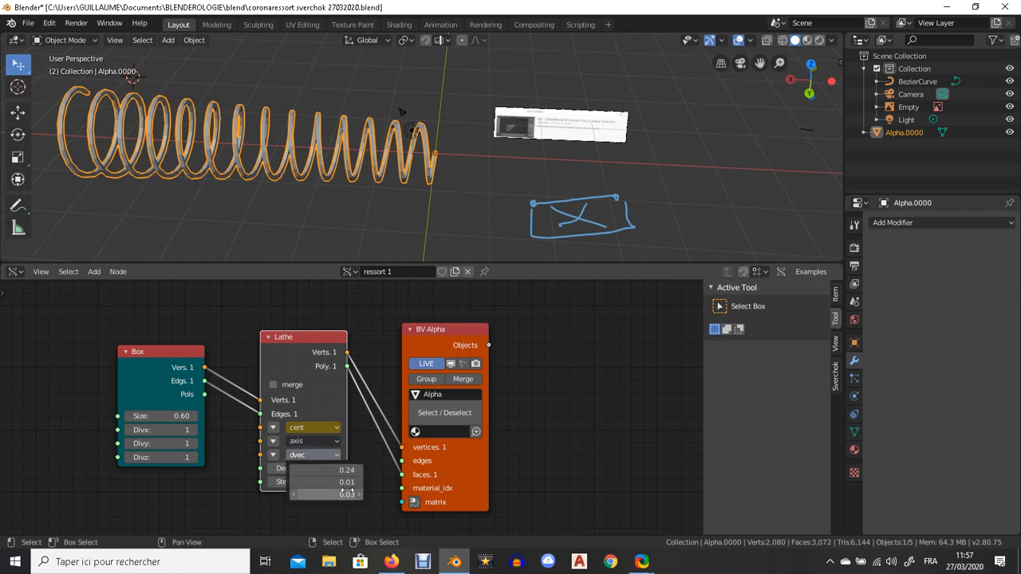
pyautogui.click(340, 474)
pyautogui.write('1')
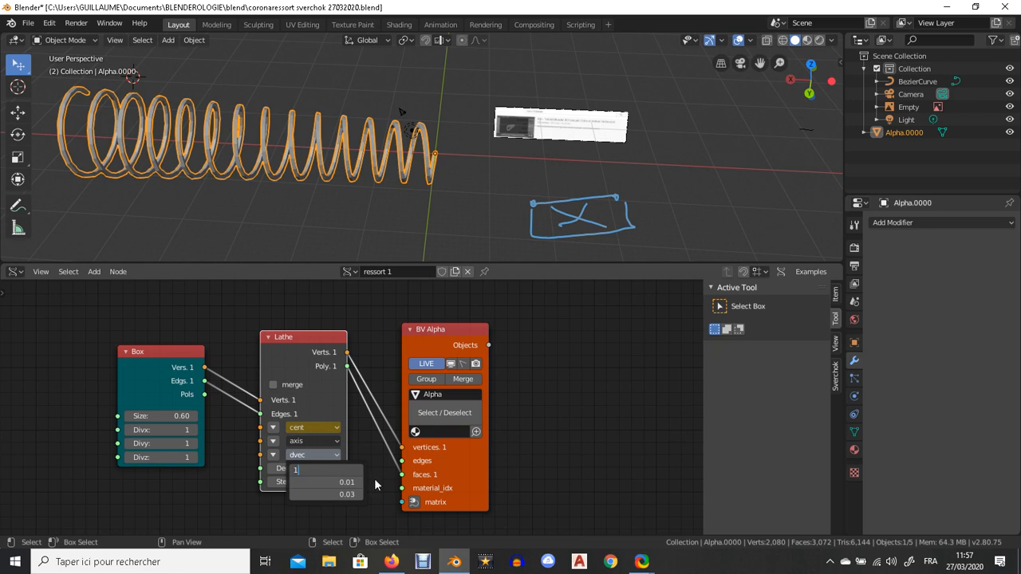
pyautogui.press('Return')
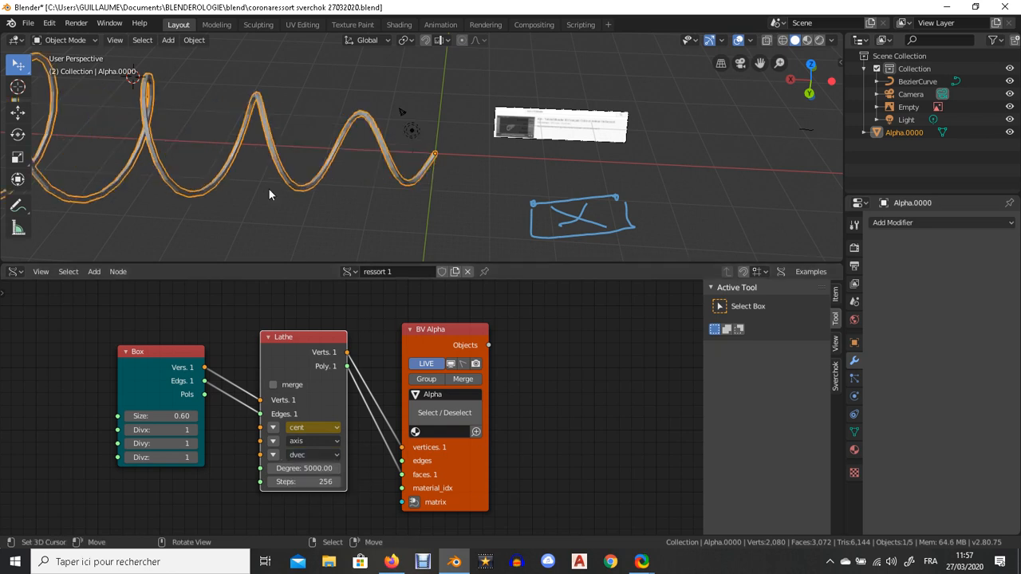
pyautogui.scroll(-6, 335, 140)
pyautogui.scroll(3, 331, 148)
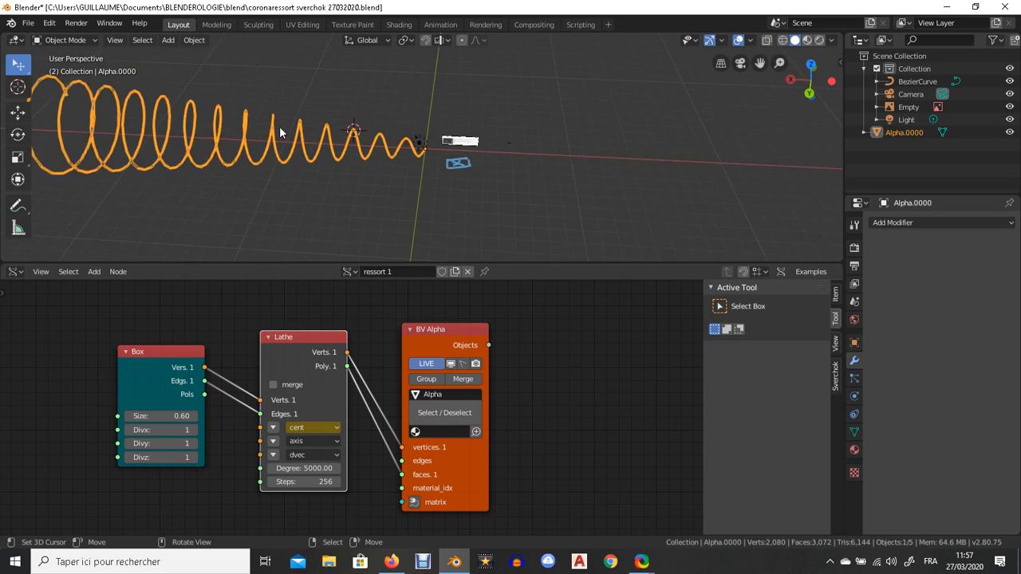
# Lower the X value of the Lathe node's dvec vector to 0.1 and inspect the spring up close.
pyautogui.click(308, 454)
pyautogui.click(339, 471)
pyautogui.write('0.1')
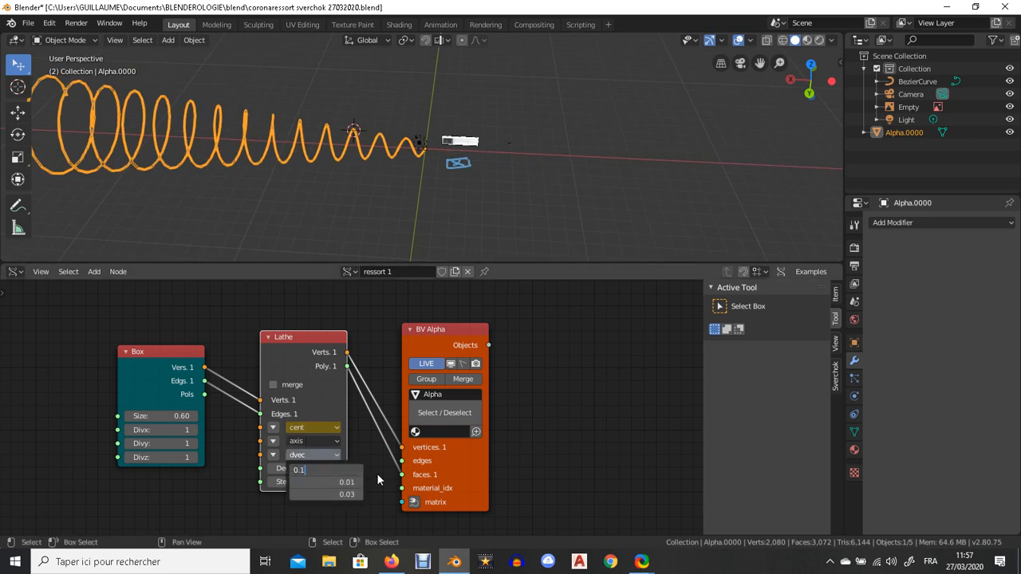
pyautogui.press('Return')
pyautogui.scroll(3, 379, 123)
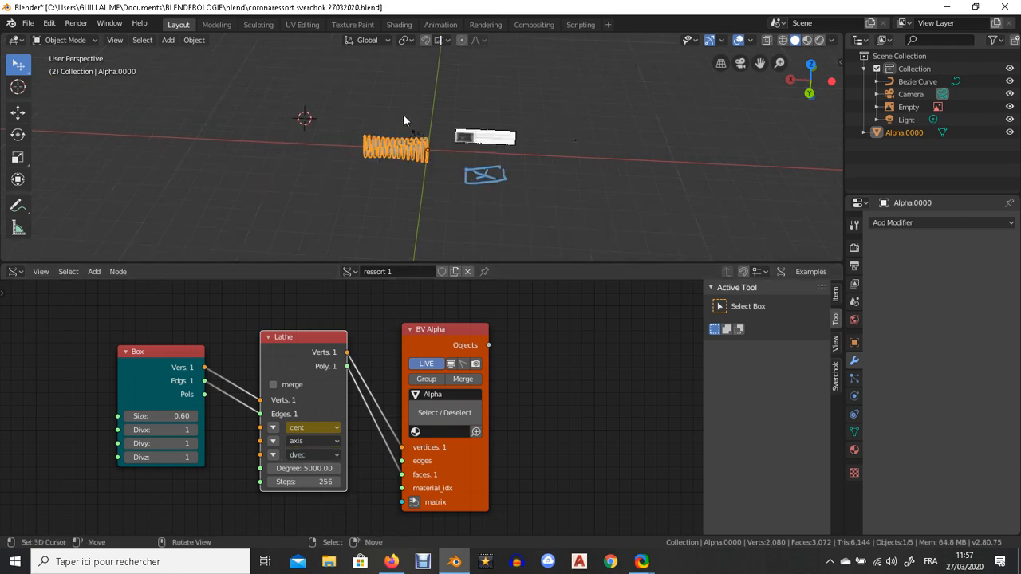
pyautogui.scroll(3, 379, 123)
pyautogui.moveTo(279, 153); pyautogui.dragTo(307, 169, button='middle')
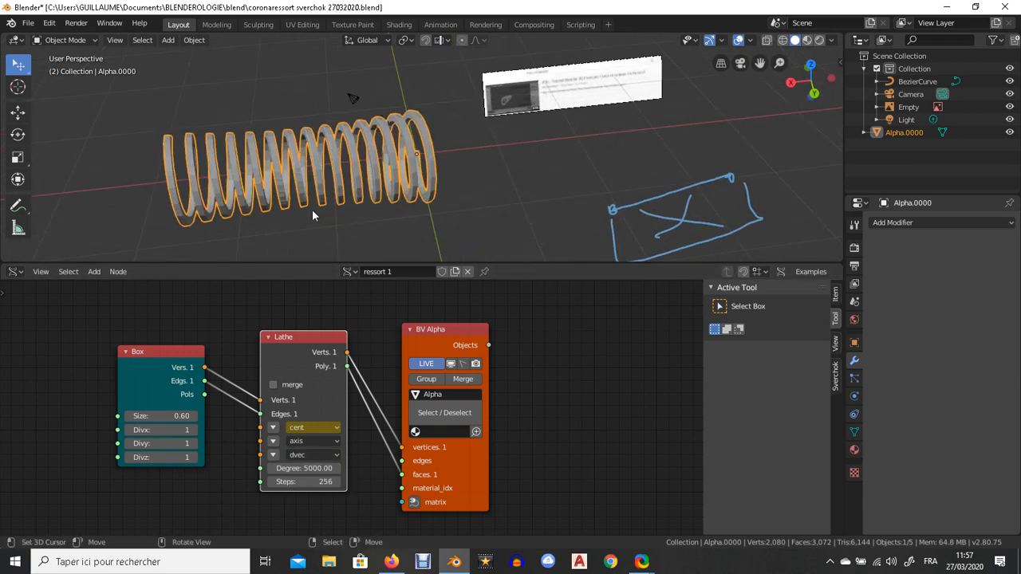
# Raise the X value of the Lathe node's dvec vector to 0.2 and view the whole spring.
pyautogui.click(307, 456)
pyautogui.click(336, 470)
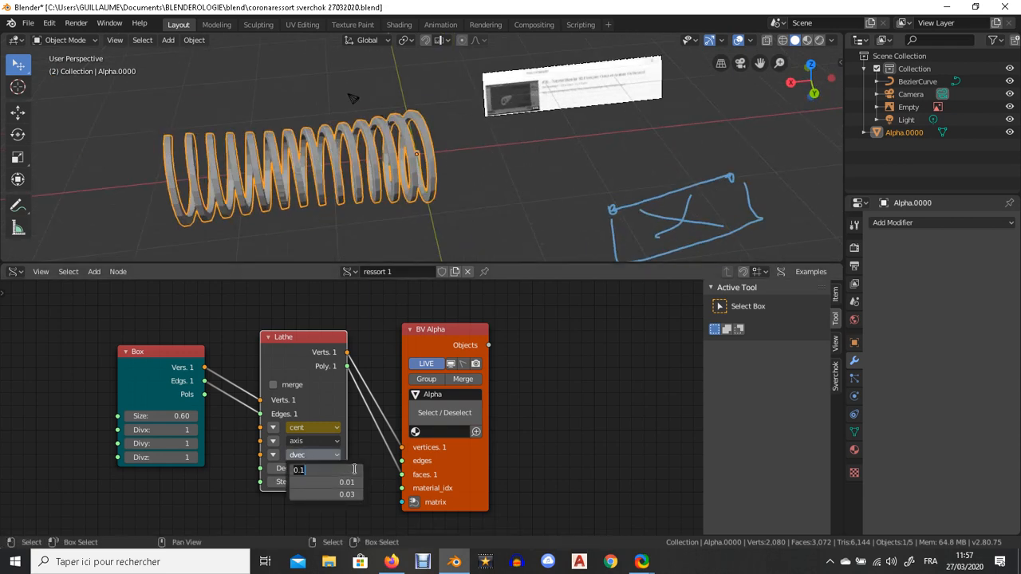
pyautogui.write('0.2')
pyautogui.press('Return')
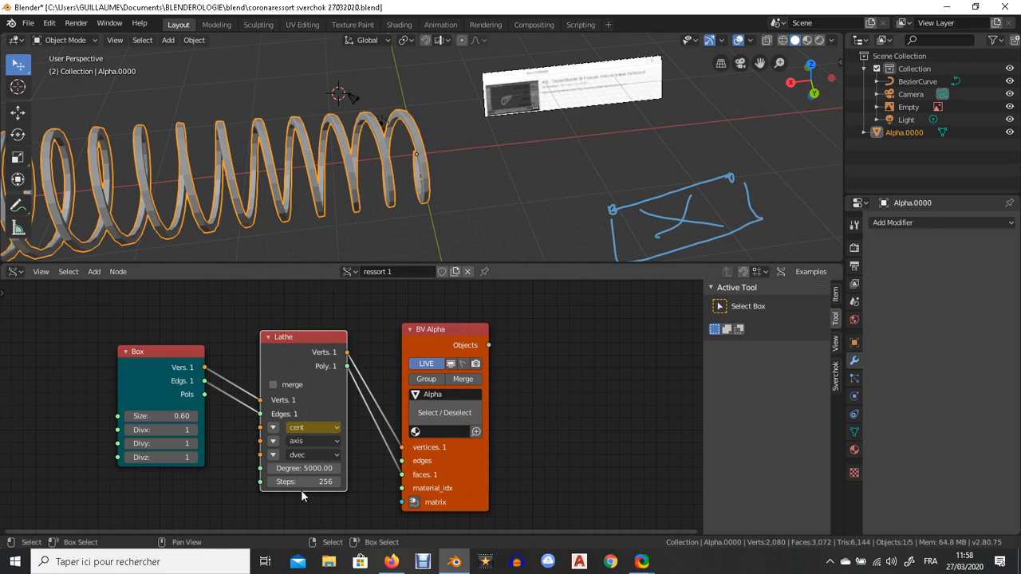
pyautogui.scroll(-1, 385, 133)
pyautogui.scroll(-3, 385, 129)
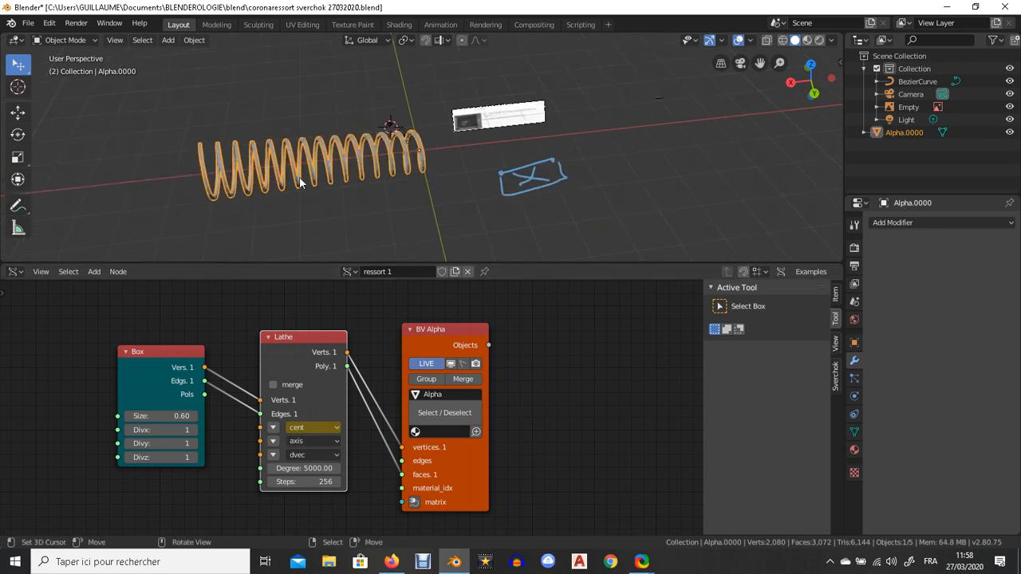
# Compress the spring by reducing the X value of the Lathe node's dvec vector to 0.1 and further to 0.05.
pyautogui.click(310, 455)
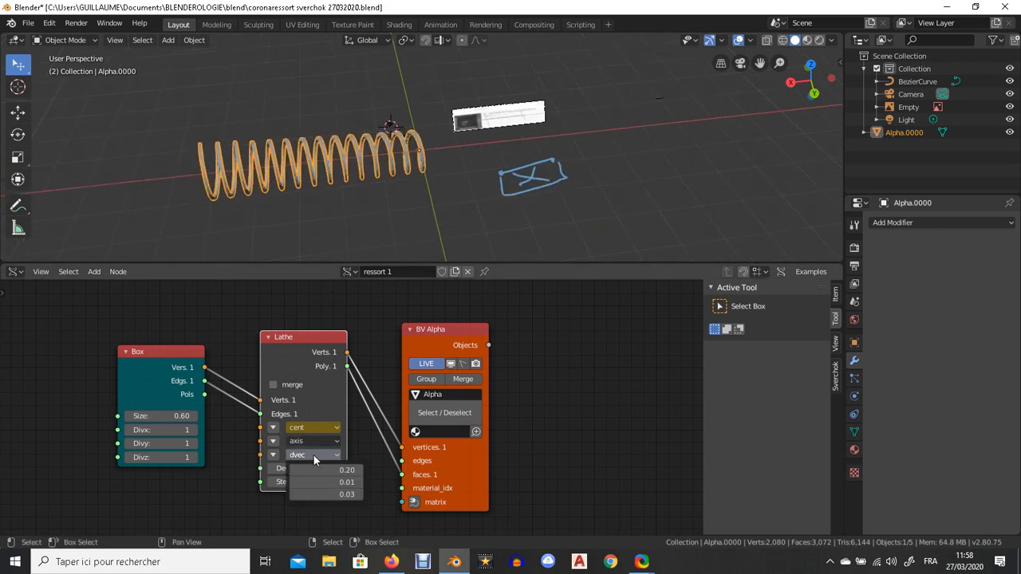
pyautogui.click(330, 470)
pyautogui.write('0.1')
pyautogui.press('Return')
pyautogui.click(352, 471)
pyautogui.write('0.0')
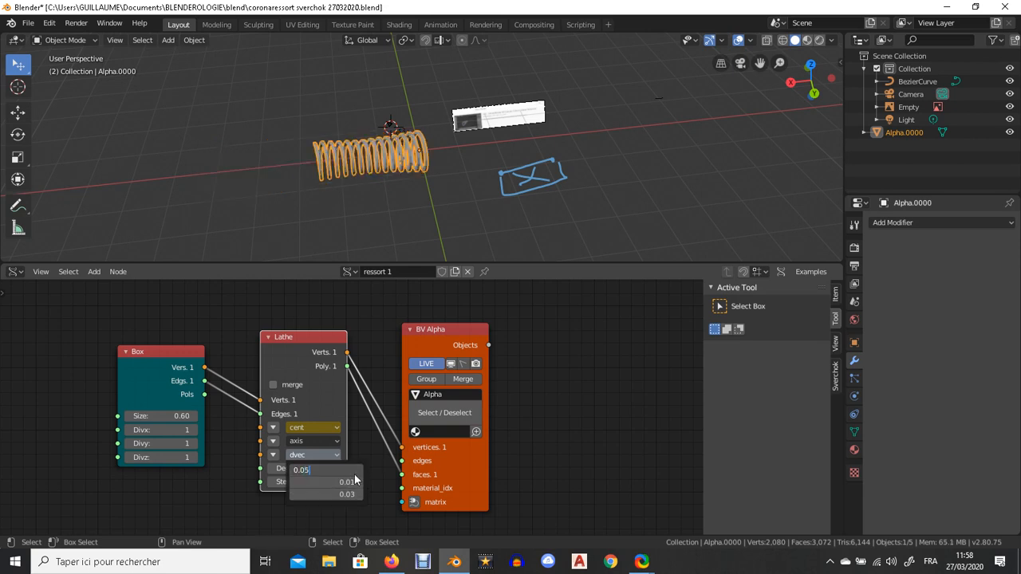
pyautogui.write('5')
pyautogui.press('Return')
pyautogui.scroll(3, 358, 139)
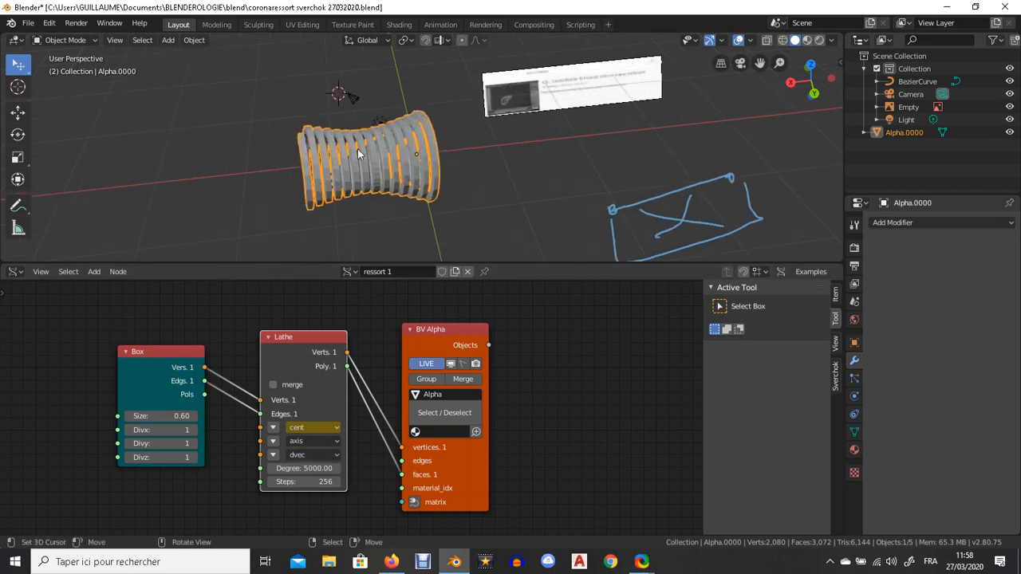
# Open the coils up again with an X value of 0.2 for the Lathe node's dvec vector.
pyautogui.click(316, 455)
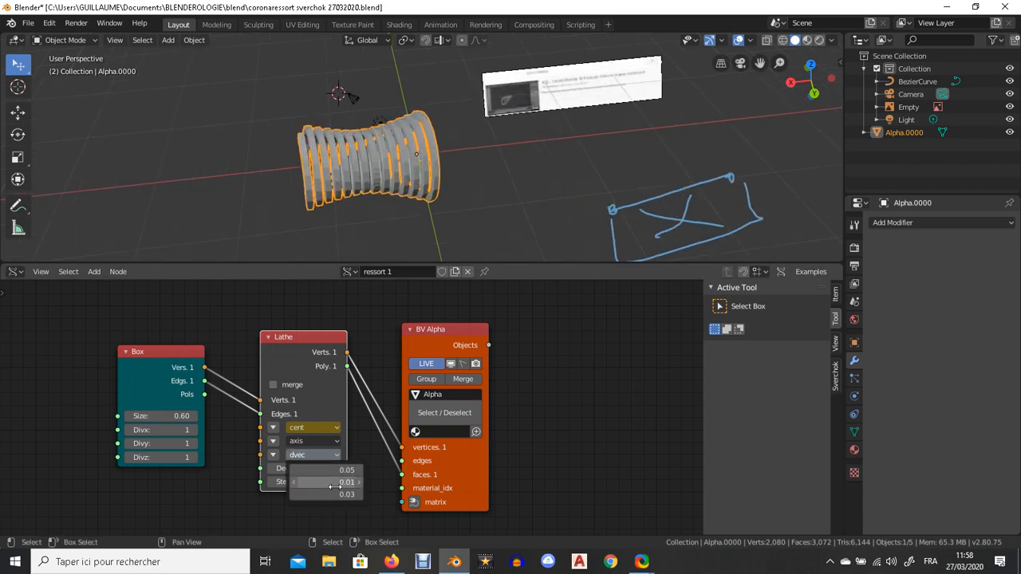
pyautogui.click(340, 471)
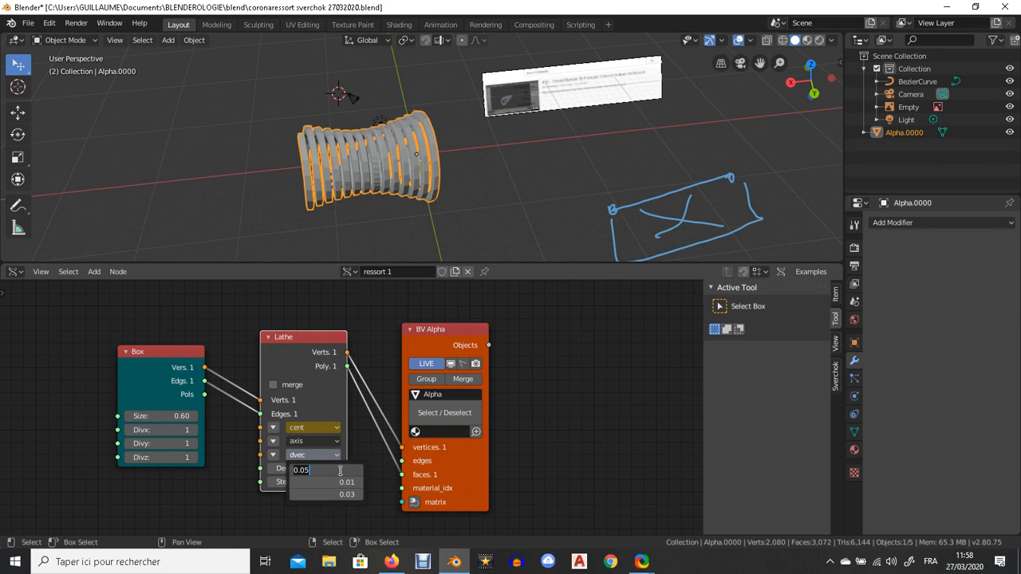
pyautogui.write('0.2')
pyautogui.press('Return')
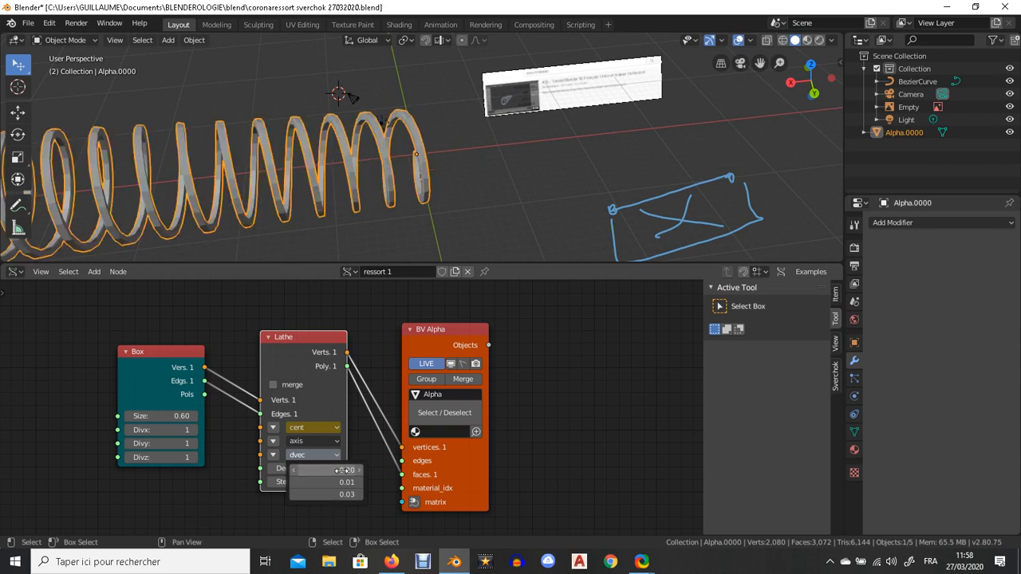
pyautogui.scroll(-4, 260, 179)
pyautogui.scroll(2, 273, 192)
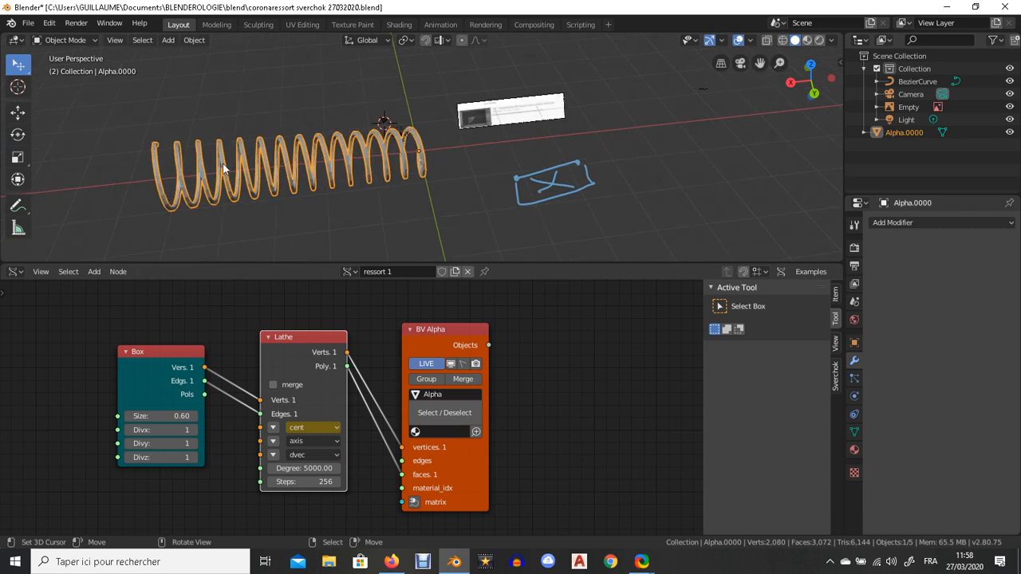
# Try an X value of 0.5 for the Lathe node's dvec vector and view the elongated spring.
pyautogui.click(315, 454)
pyautogui.click(319, 470)
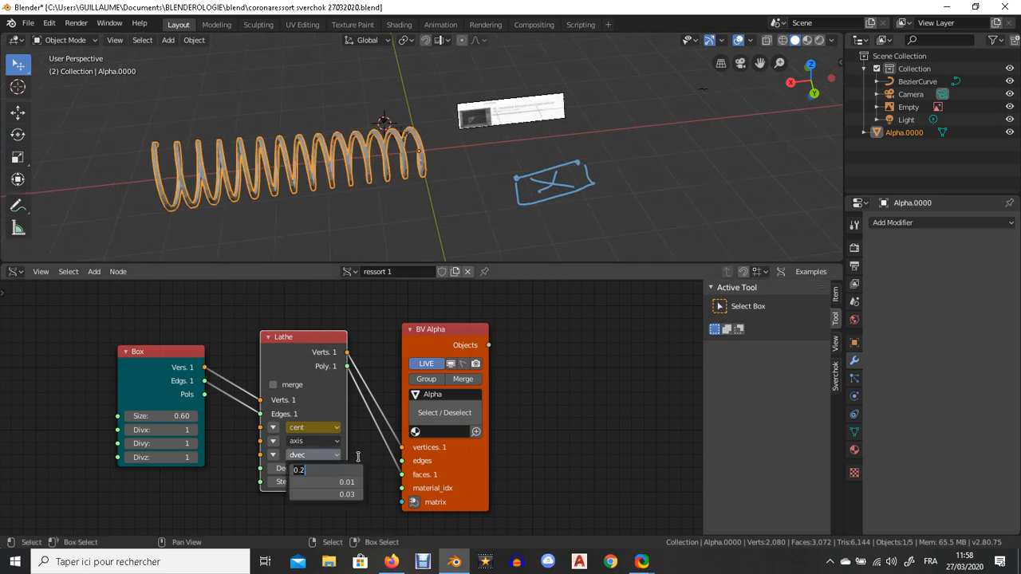
pyautogui.write('0.5')
pyautogui.press('Return')
pyautogui.scroll(-3, 375, 170)
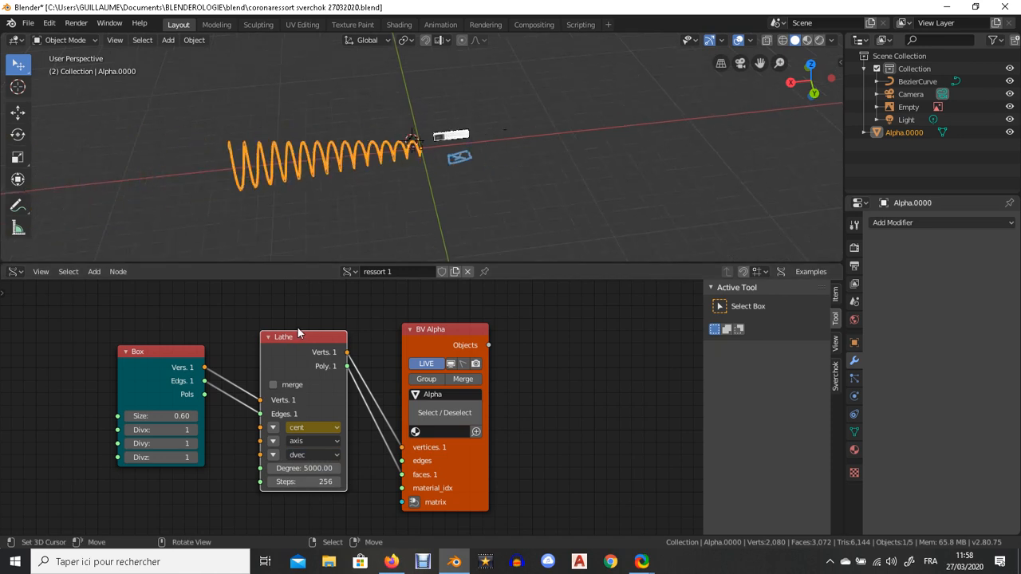
pyautogui.click(308, 454)
pyautogui.click(312, 454)
pyautogui.click(343, 469)
pyautogui.write('0.05')
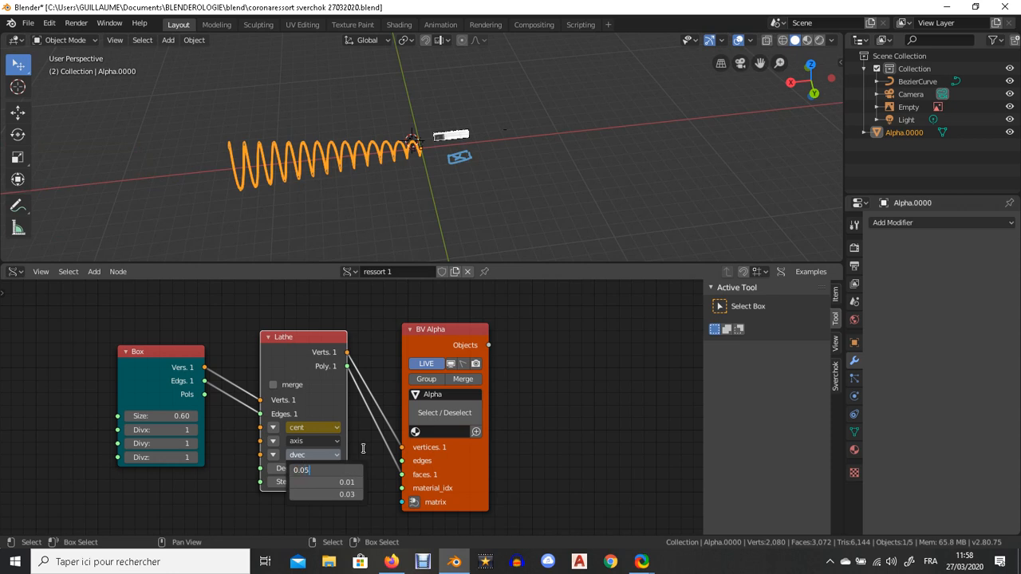
pyautogui.write('.1')
pyautogui.press('Return')
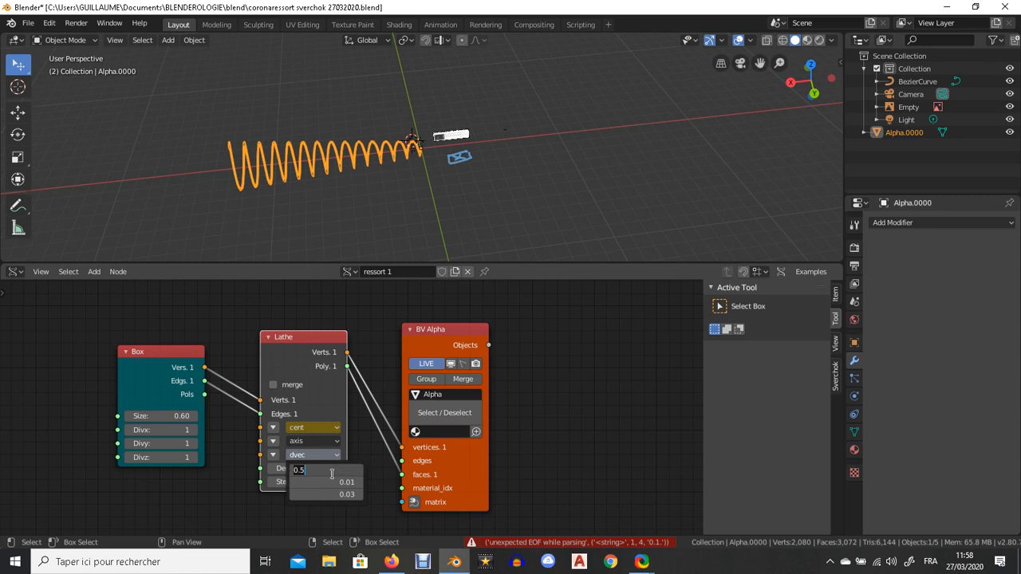
# Set the X value of the Lathe node's dvec vector to 0.1.
pyautogui.click(313, 454)
pyautogui.click(331, 470)
pyautogui.write('0.1')
pyautogui.press('Return')
pyautogui.scroll(6, 385, 125)
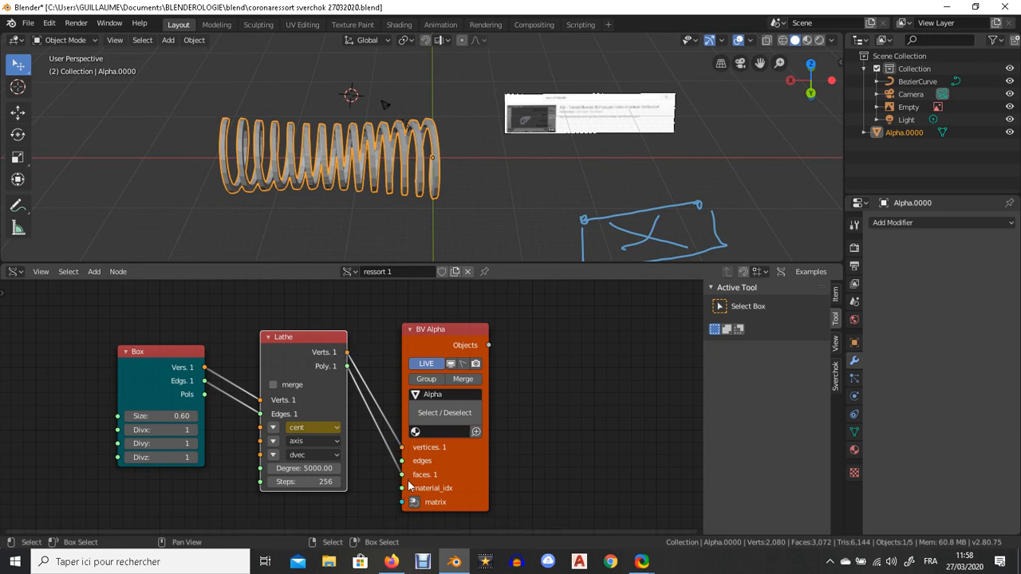
# Try 360 degrees on the Lathe node, view the single turn, and set the angle back to 5000.
pyautogui.click(313, 470)
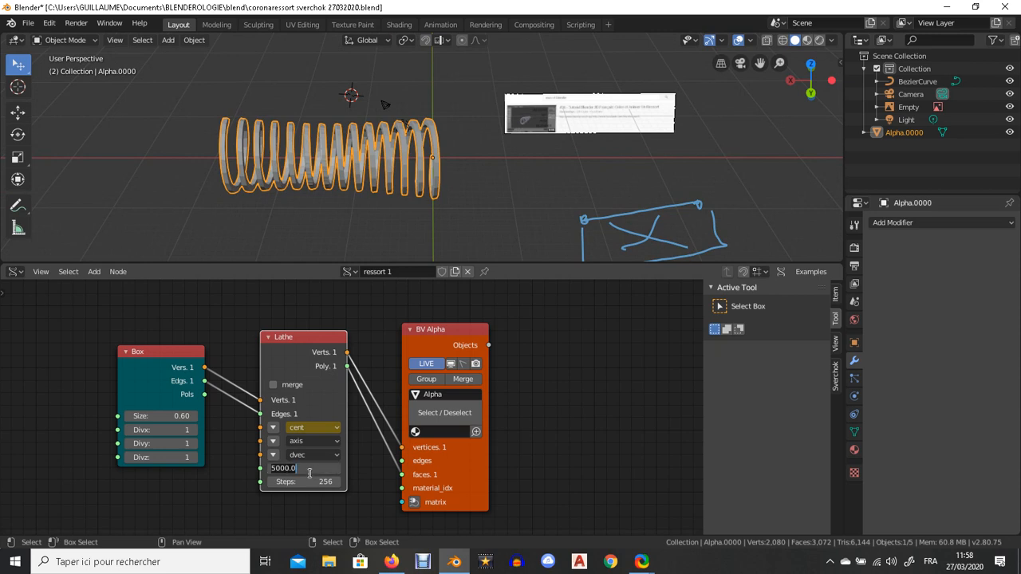
pyautogui.write('360')
pyautogui.press('Return')
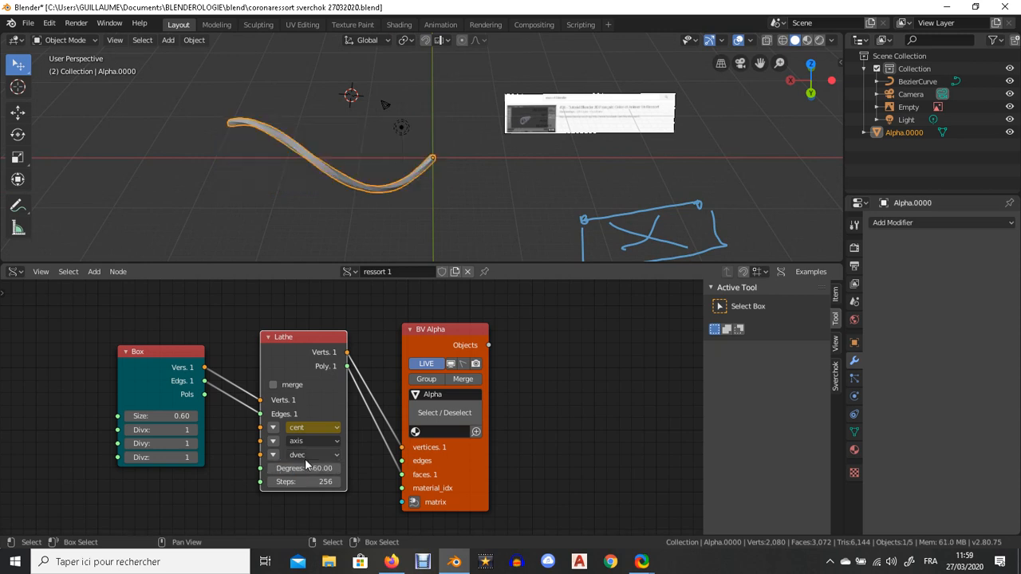
pyautogui.moveTo(319, 239); pyautogui.dragTo(348, 133, button='middle')
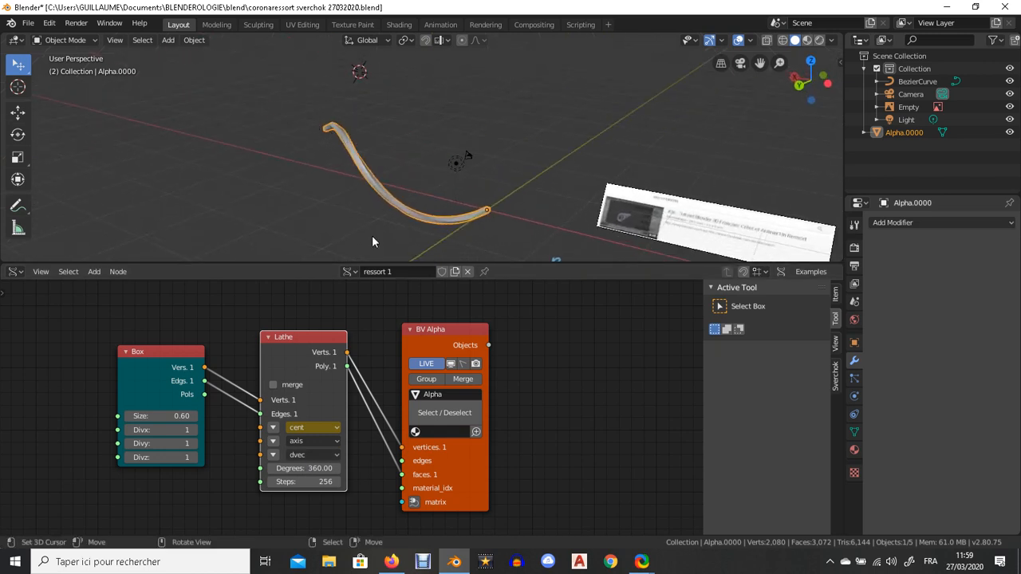
pyautogui.click(307, 468)
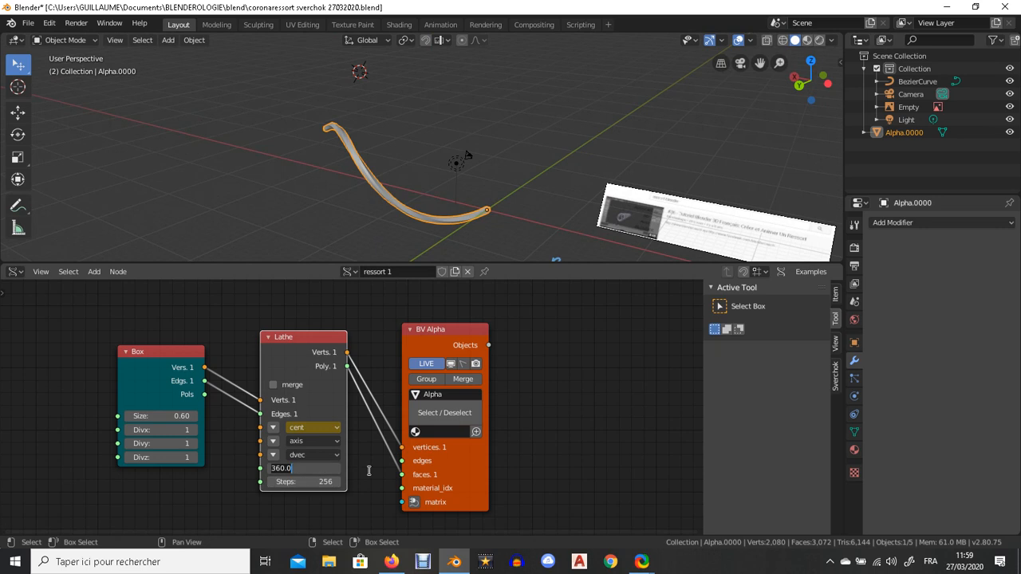
pyautogui.write('5000')
pyautogui.press('Return')
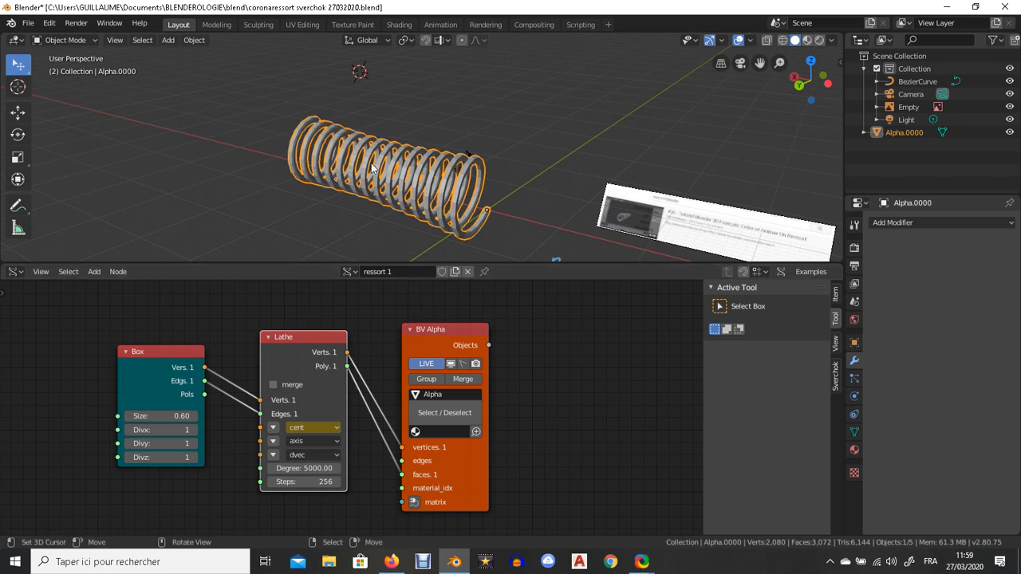
# Examine the coil's facets up close and try a Steps value of 25 on the Lathe node.
pyautogui.click(304, 482)
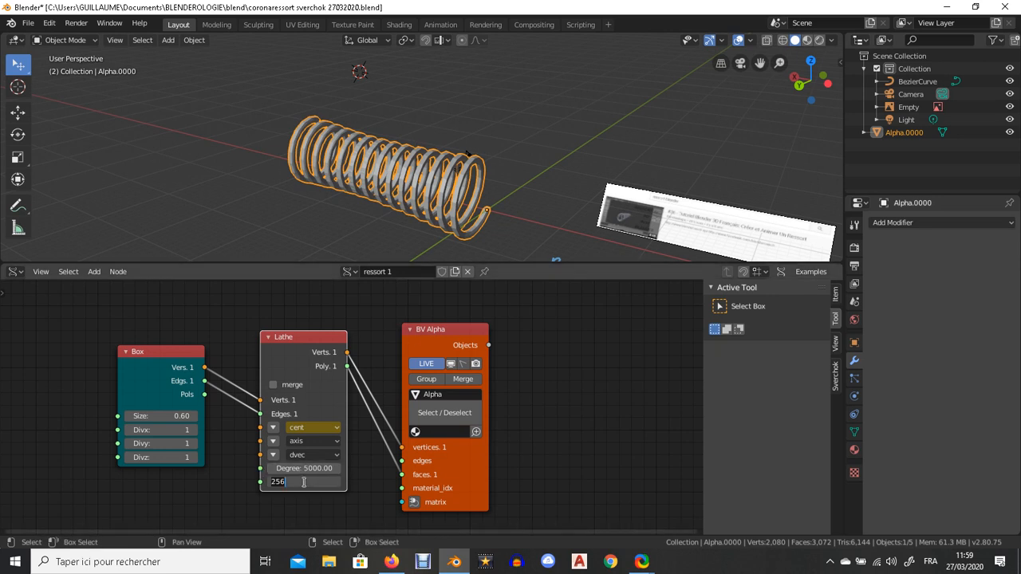
pyautogui.click(379, 373)
pyautogui.scroll(3, 462, 152)
pyautogui.moveTo(510, 169); pyautogui.dragTo(461, 196, button='middle')
pyautogui.scroll(3, 469, 209)
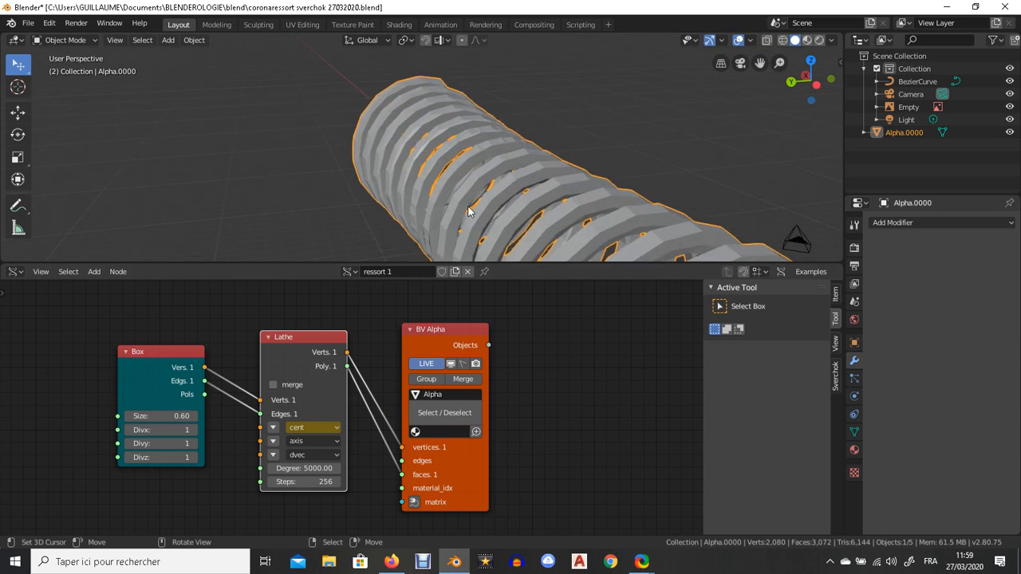
pyautogui.click(303, 481)
pyautogui.write('2')
pyautogui.press('Return')
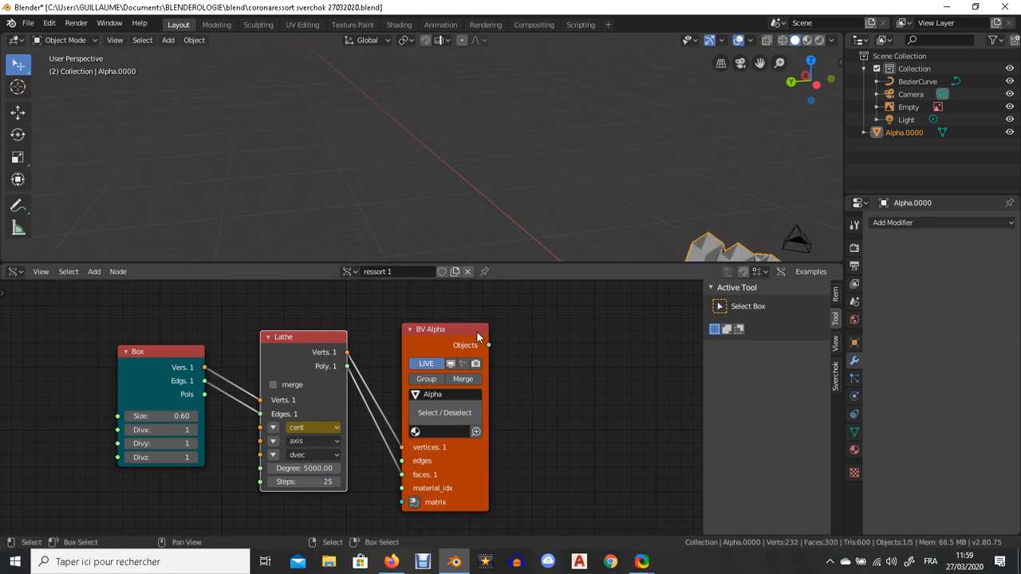
pyautogui.scroll(-7, 403, 134)
pyautogui.moveTo(420, 141); pyautogui.dragTo(470, 167, button='middle')
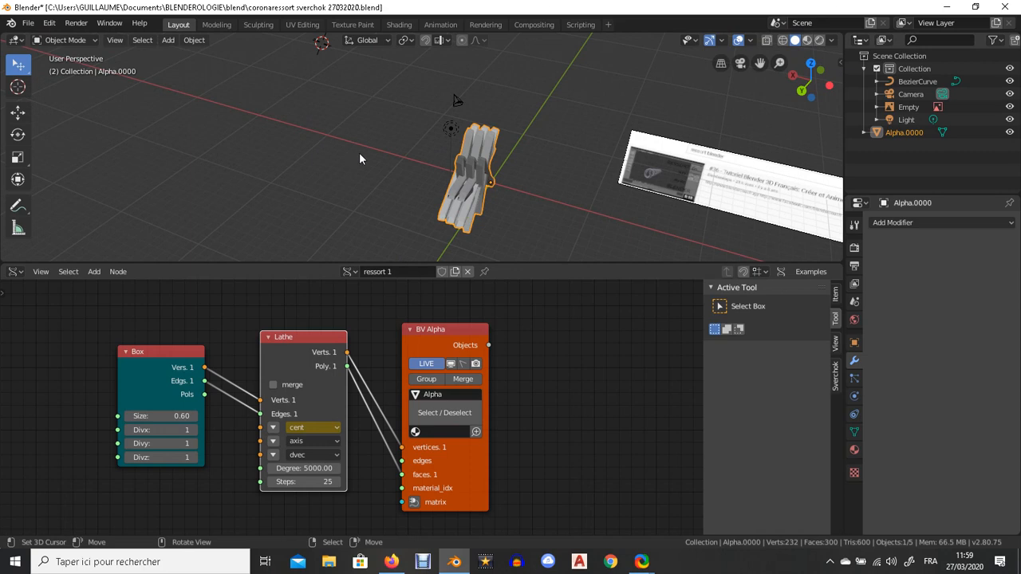
# Try a Steps value of 50 on the Lathe node and raise it to 100.
pyautogui.scroll(2, 470, 196)
pyautogui.click(297, 481)
pyautogui.write('50')
pyautogui.press('Return')
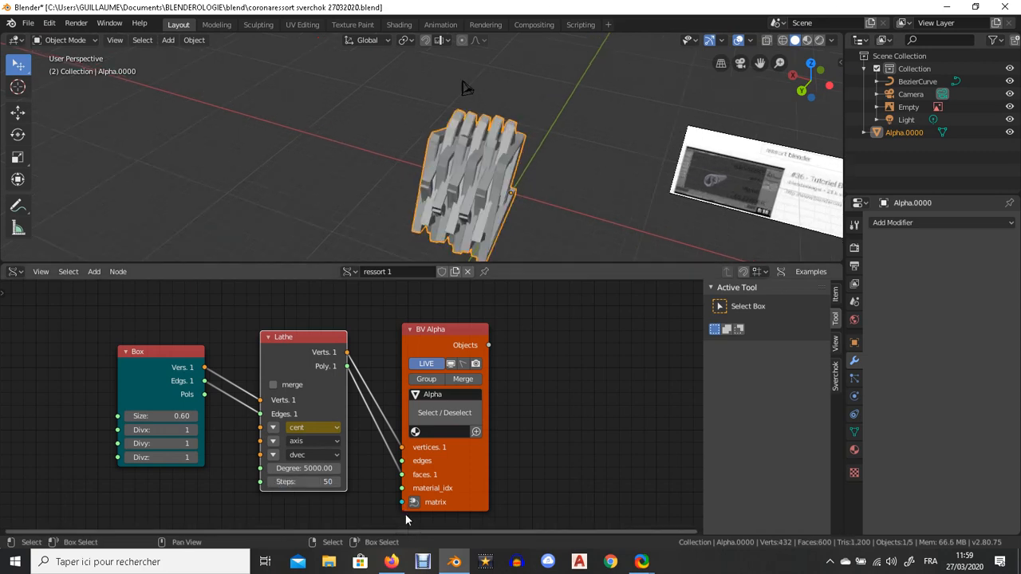
pyautogui.click(311, 482)
pyautogui.write('100')
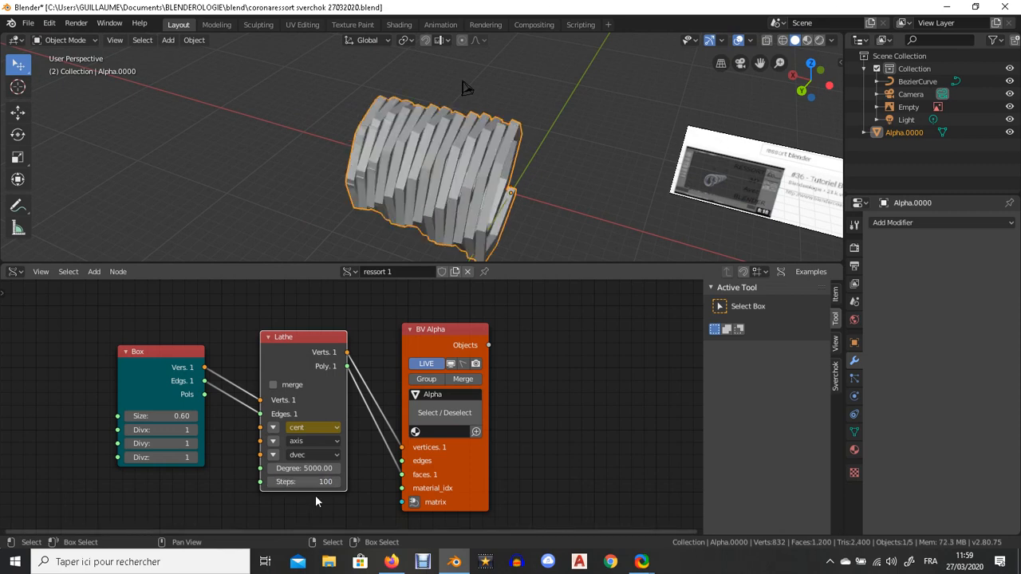
# Try a Steps value of 150 on the Lathe node and raise it to 345, viewing the whole smoothed coil.
pyautogui.write('150')
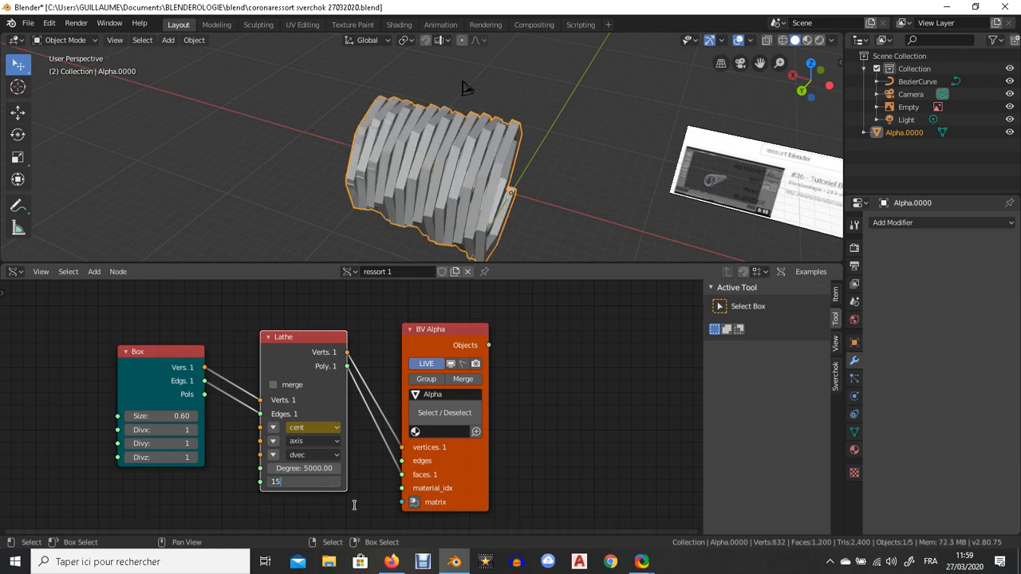
pyautogui.press('Return')
pyautogui.moveTo(492, 231); pyautogui.dragTo(501, 189, button='middle')
pyautogui.click(301, 481)
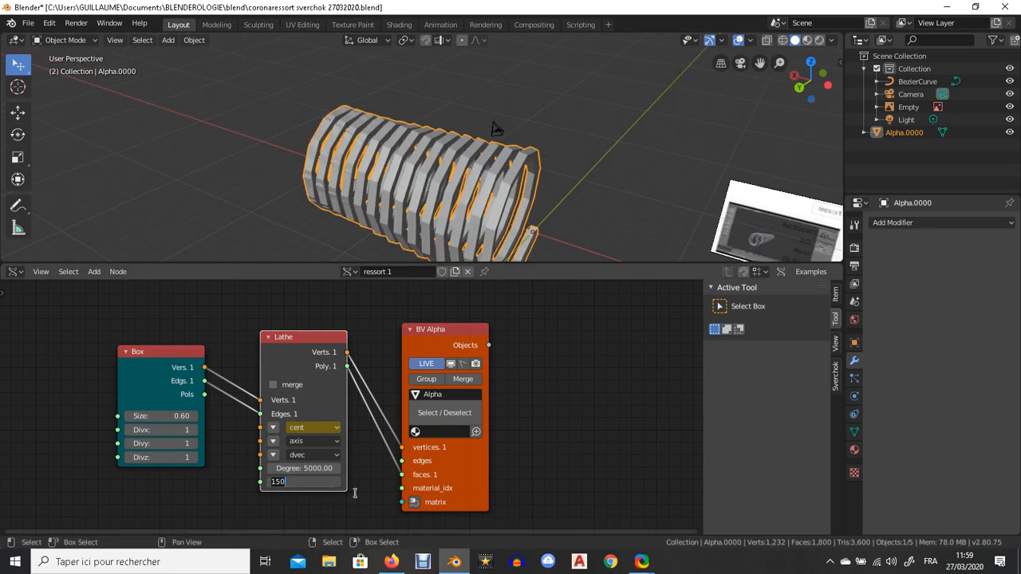
pyautogui.click(324, 415)
pyautogui.moveTo(290, 481); pyautogui.dragTo(605, 481)
pyautogui.scroll(-4, 498, 151)
pyautogui.moveTo(482, 162); pyautogui.dragTo(223, 179, button='middle')
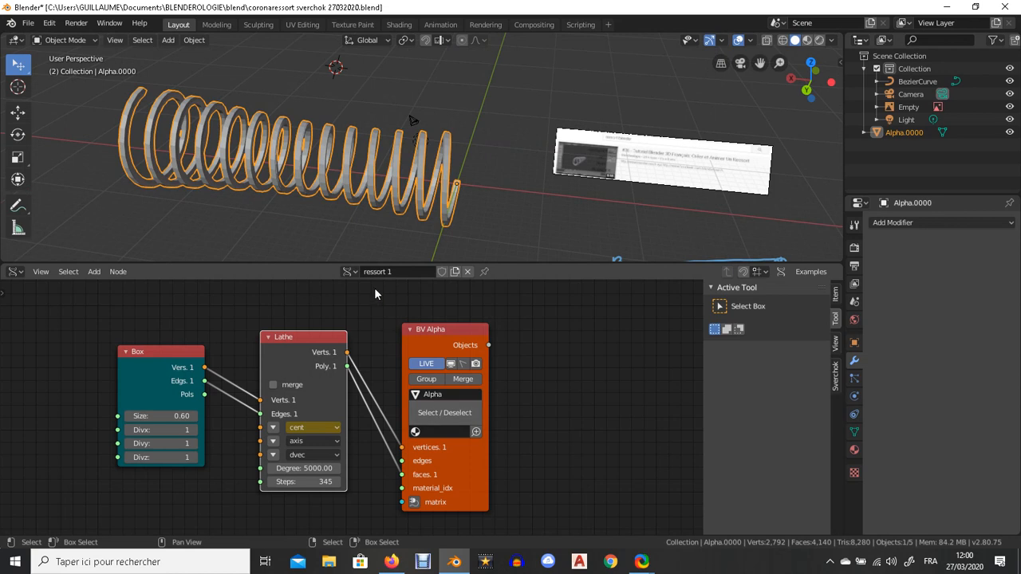
# Switch the node editor to the ressort 2 node tree.
pyautogui.click(351, 271)
pyautogui.click(349, 275)
pyautogui.click(350, 272)
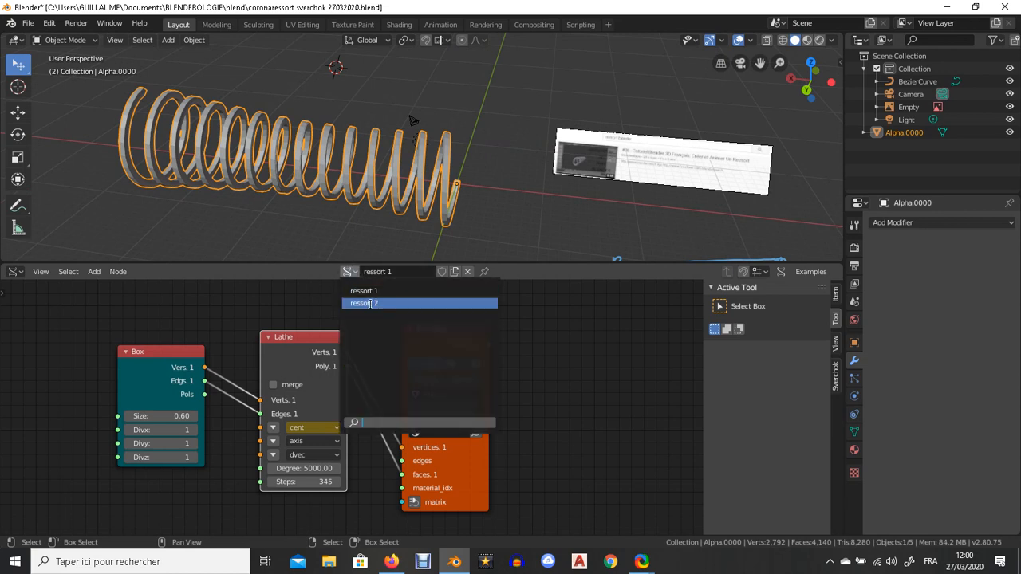
pyautogui.click(368, 303)
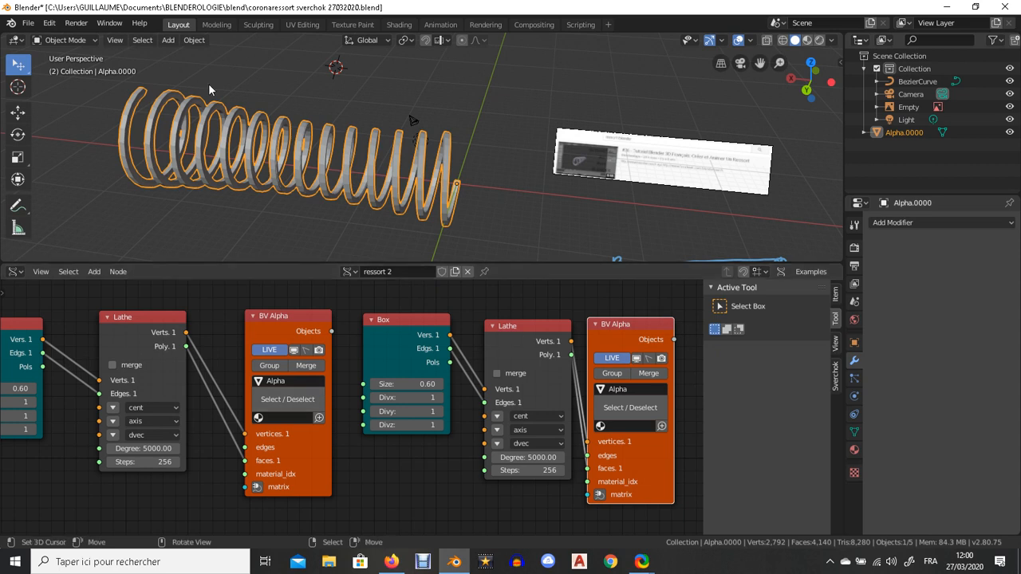
# Generate the coil from the first BV Alpha node, generate the second node's coil instead, and view it along its axis.
pyautogui.click(269, 350)
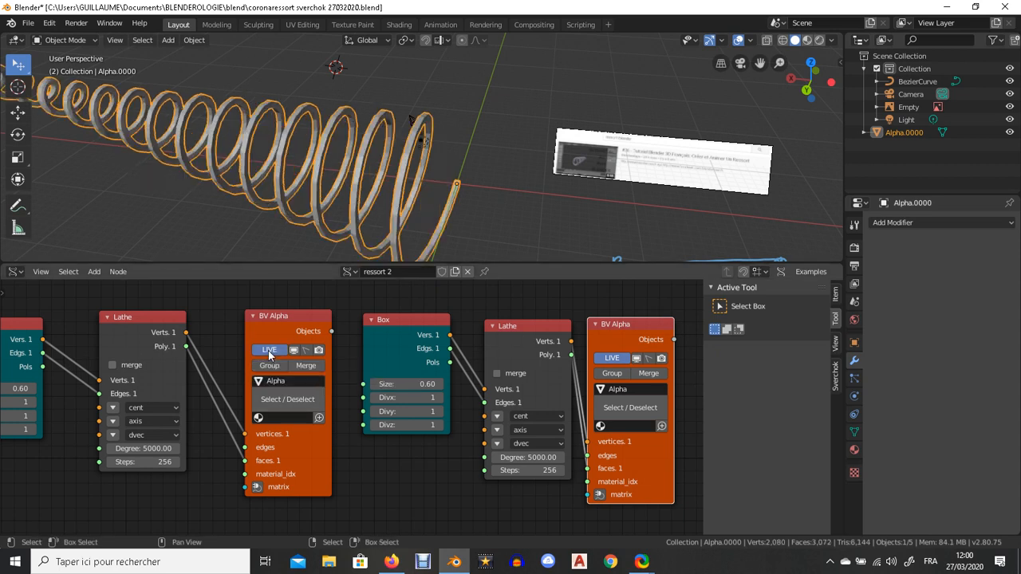
pyautogui.scroll(-5, 260, 176)
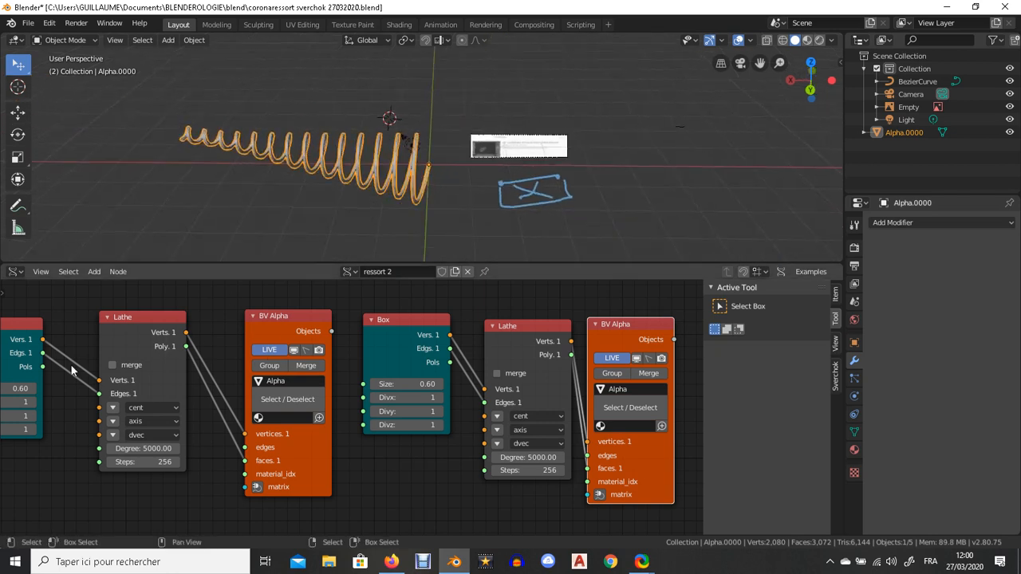
pyautogui.click(611, 357)
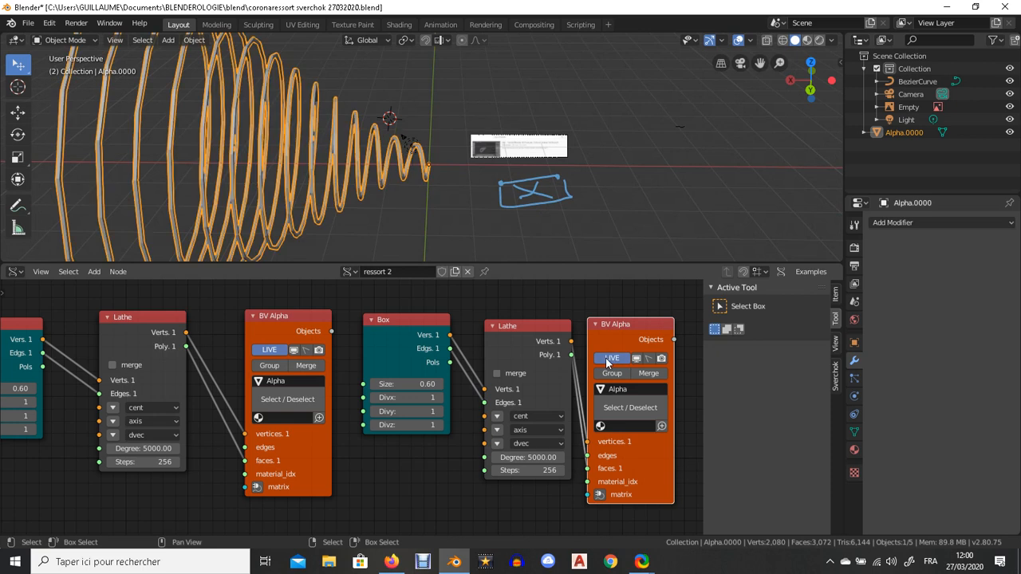
pyautogui.moveTo(299, 165); pyautogui.dragTo(404, 164, button='middle')
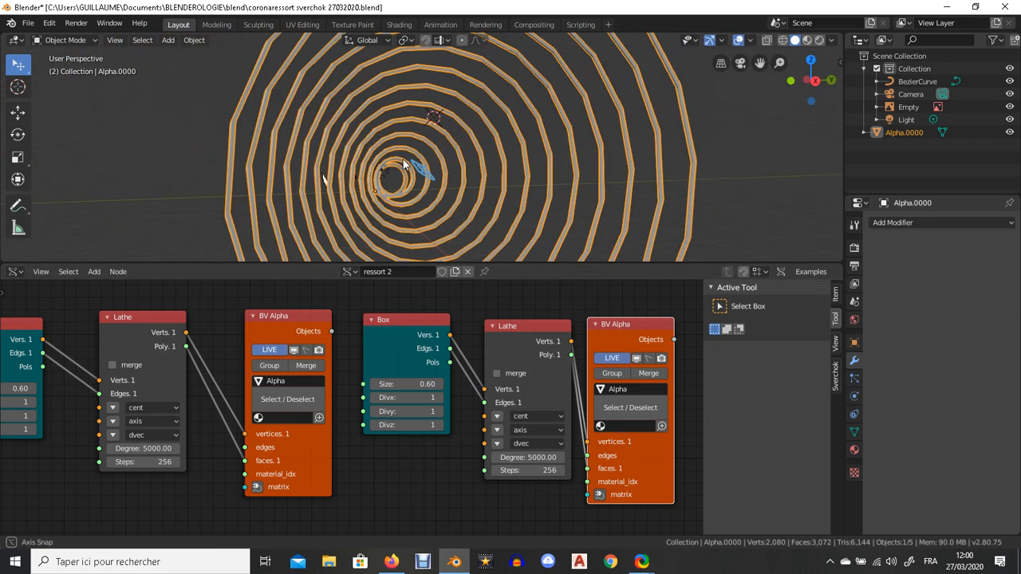
# Compare the cent, axis and dvec vector values of the two Lathe nodes.
pyautogui.click(532, 415)
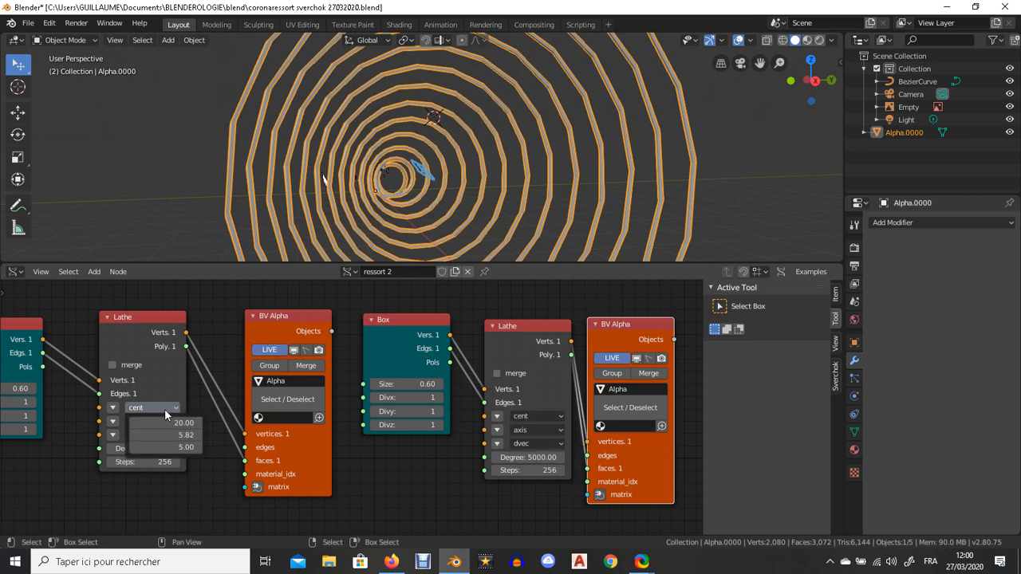
pyautogui.click(530, 431)
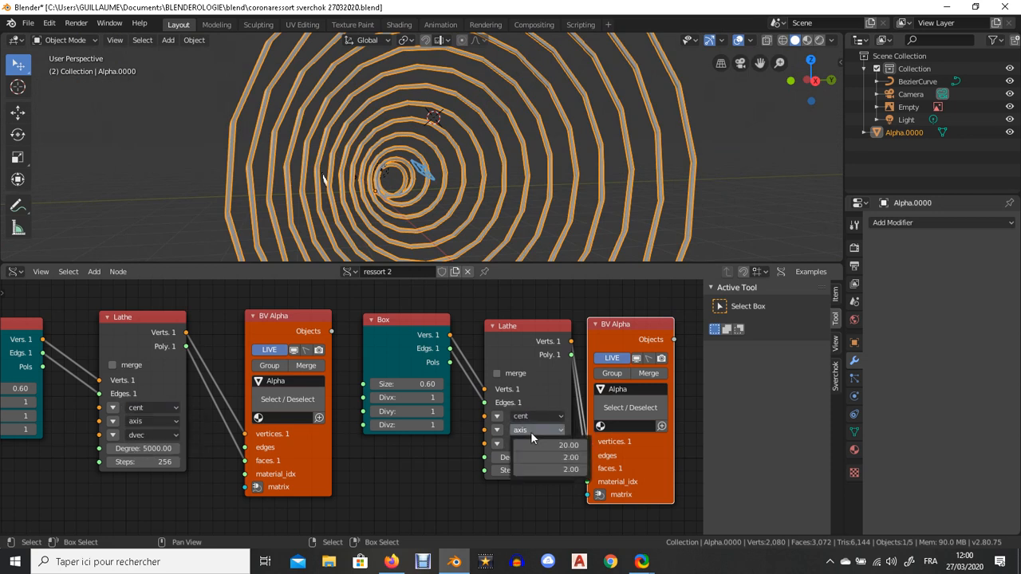
pyautogui.click(156, 424)
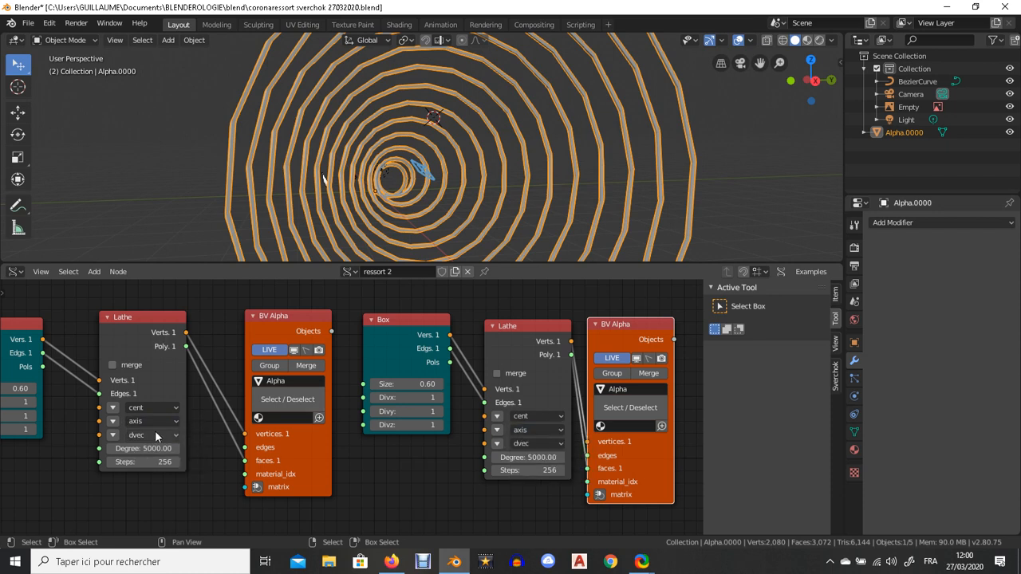
pyautogui.click(156, 435)
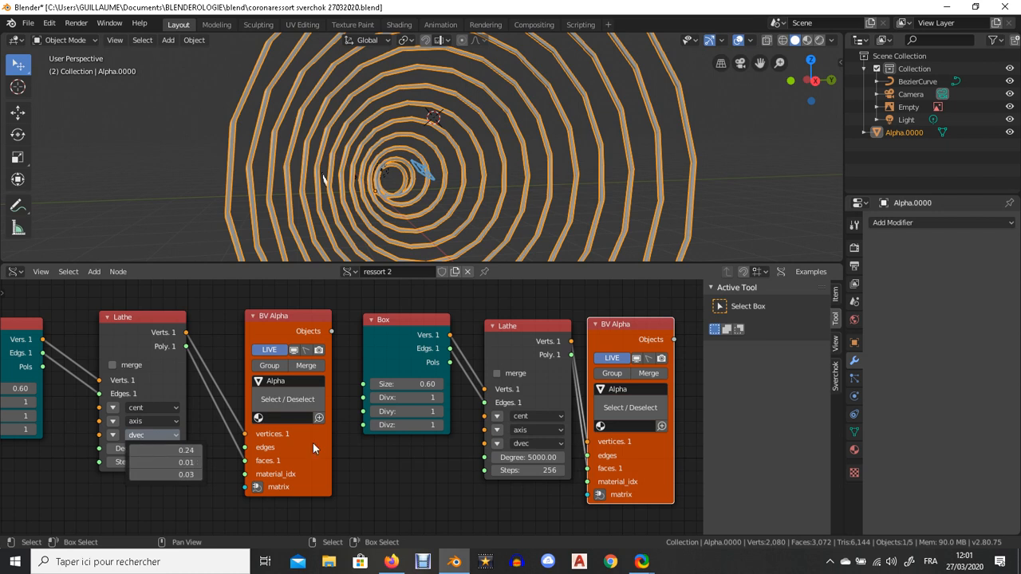
pyautogui.click(532, 443)
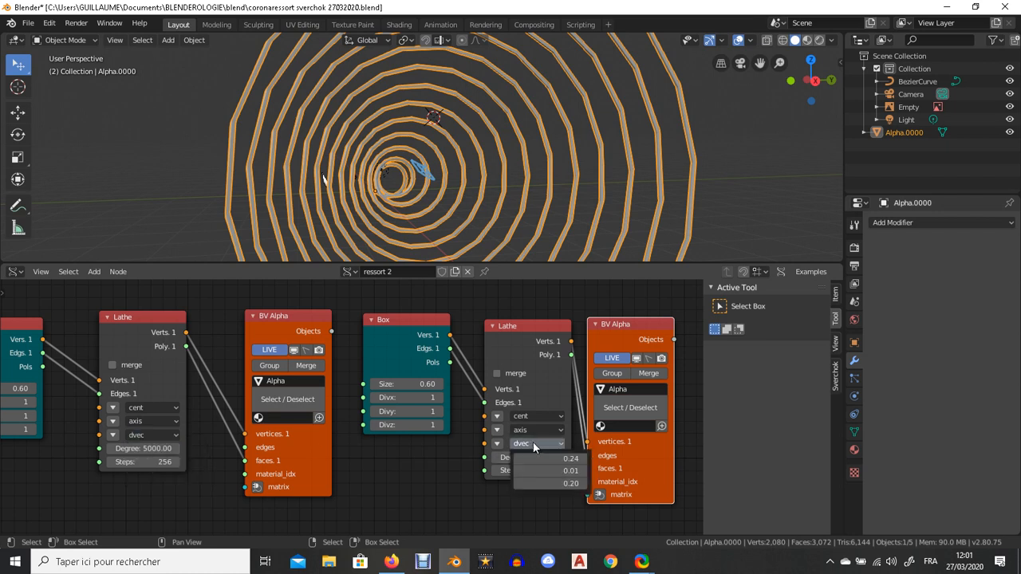
pyautogui.click(153, 435)
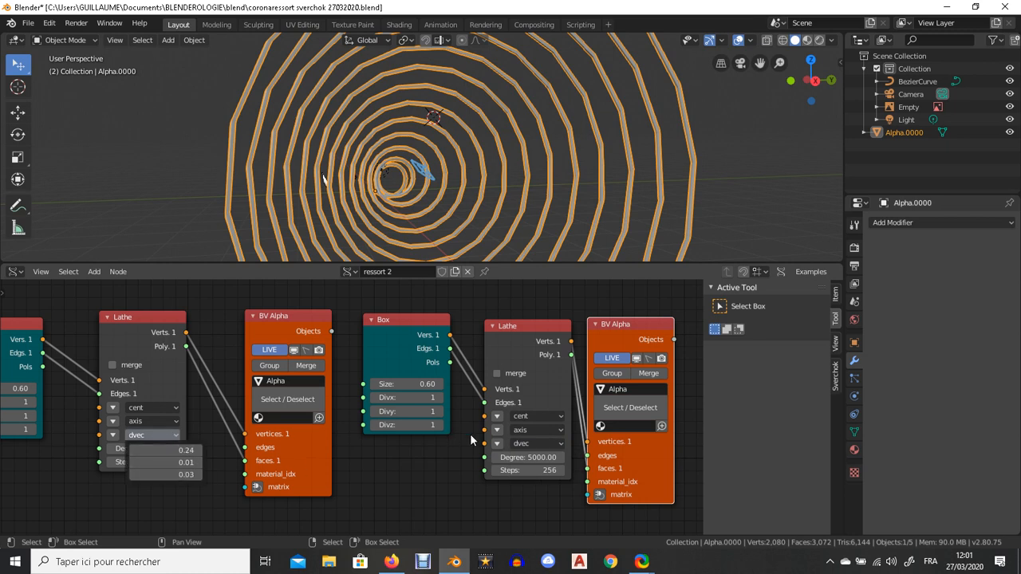
pyautogui.click(532, 444)
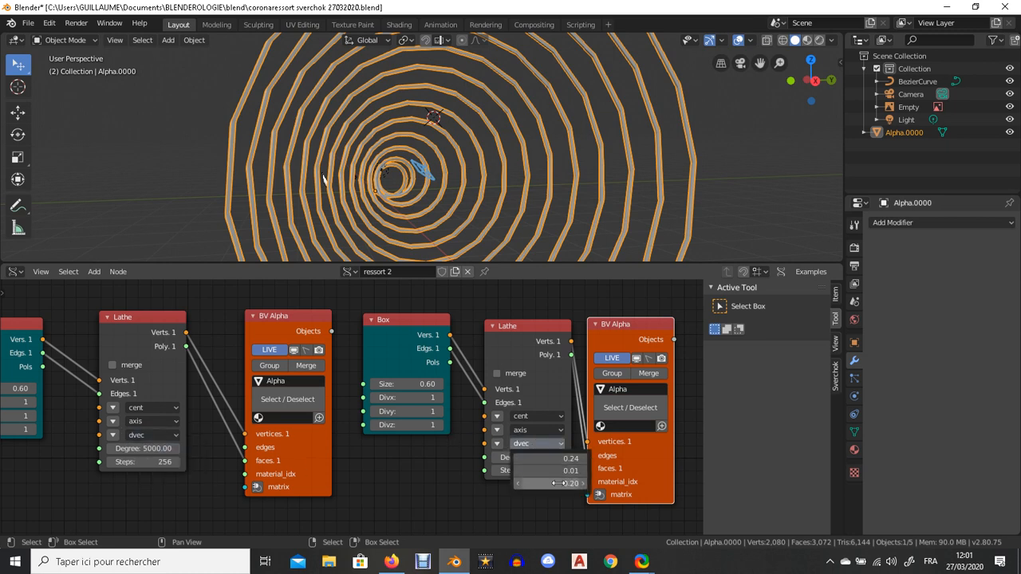
pyautogui.click(155, 435)
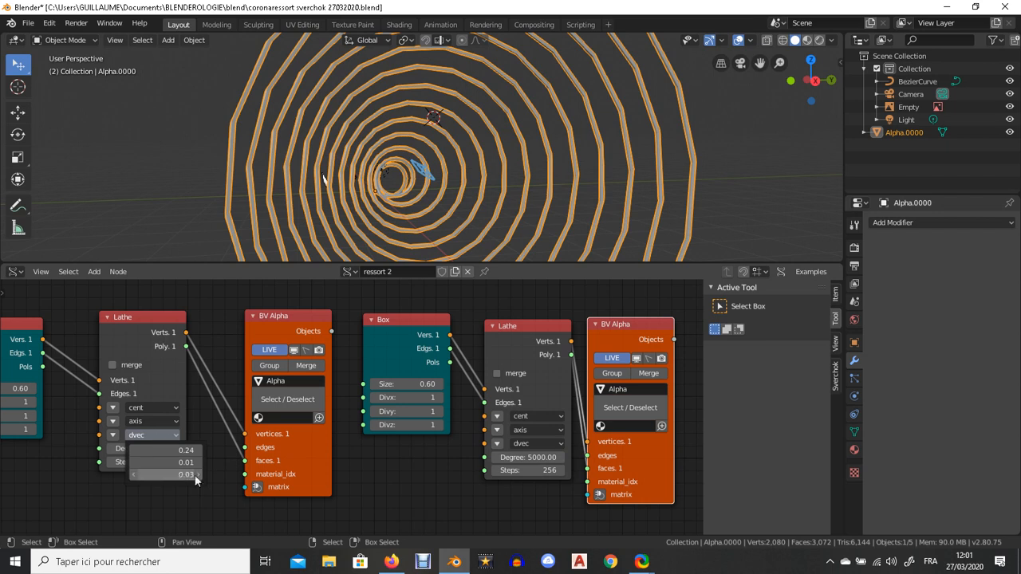
# Try a Z value of 0.3 in the second Lathe node's dvec vector.
pyautogui.click(523, 443)
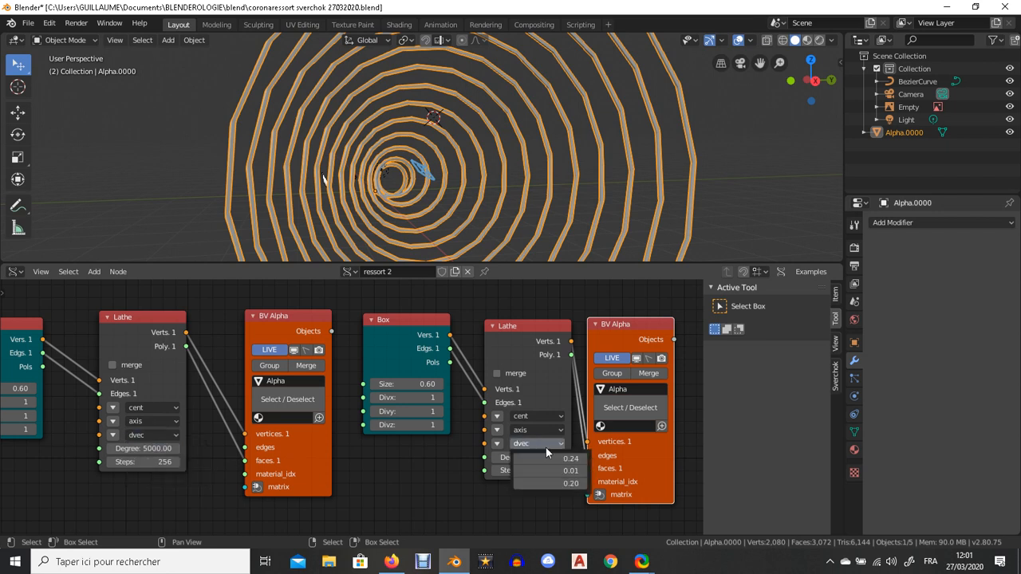
pyautogui.click(566, 483)
pyautogui.write('0.2')
pyautogui.press('BackSpace')
pyautogui.write('3')
pyautogui.press('Return')
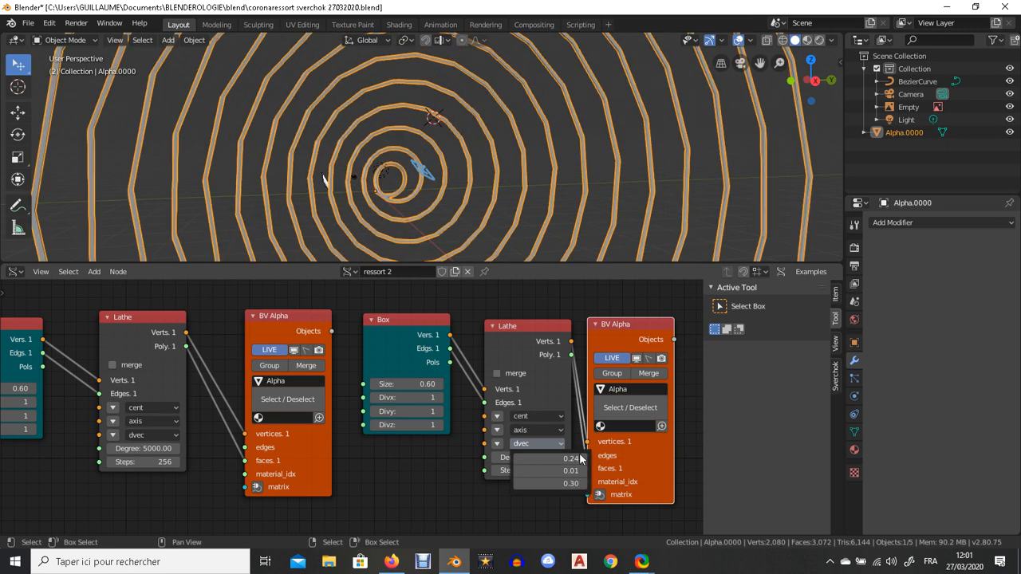
# Set the Z value of the second Lathe node's dvec vector to 0.03 and view the coil from the side.
pyautogui.click(574, 486)
pyautogui.press('BackSpace')
pyautogui.write('03')
pyautogui.press('Return')
pyautogui.moveTo(520, 147); pyautogui.dragTo(374, 192, button='middle')
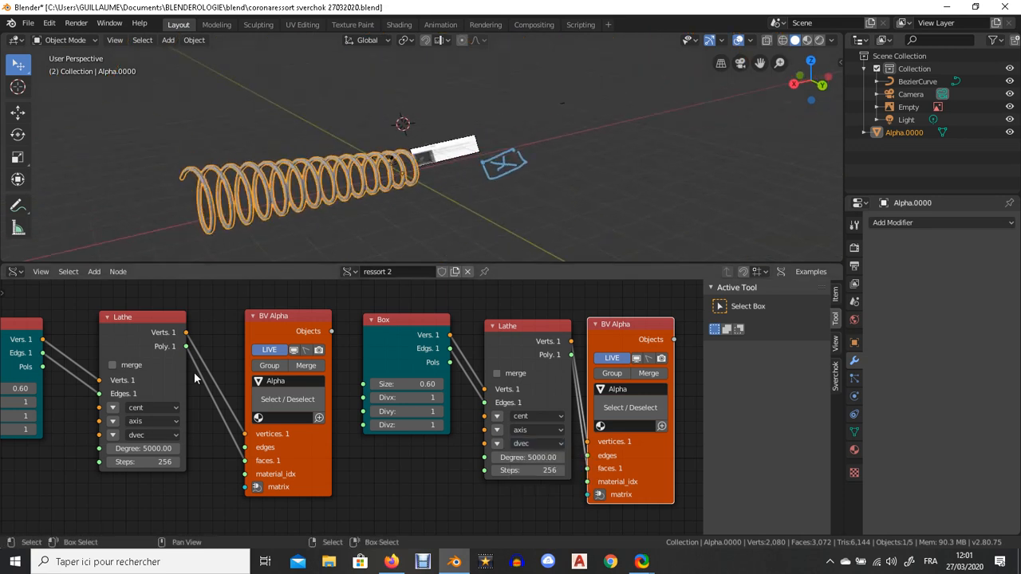
# Compare the two springs by regenerating the first BV Alpha output and the second one, and inspect the second from another side.
pyautogui.click(265, 349)
pyautogui.click(610, 357)
pyautogui.click(611, 357)
pyautogui.moveTo(290, 140); pyautogui.dragTo(567, 149, button='middle')
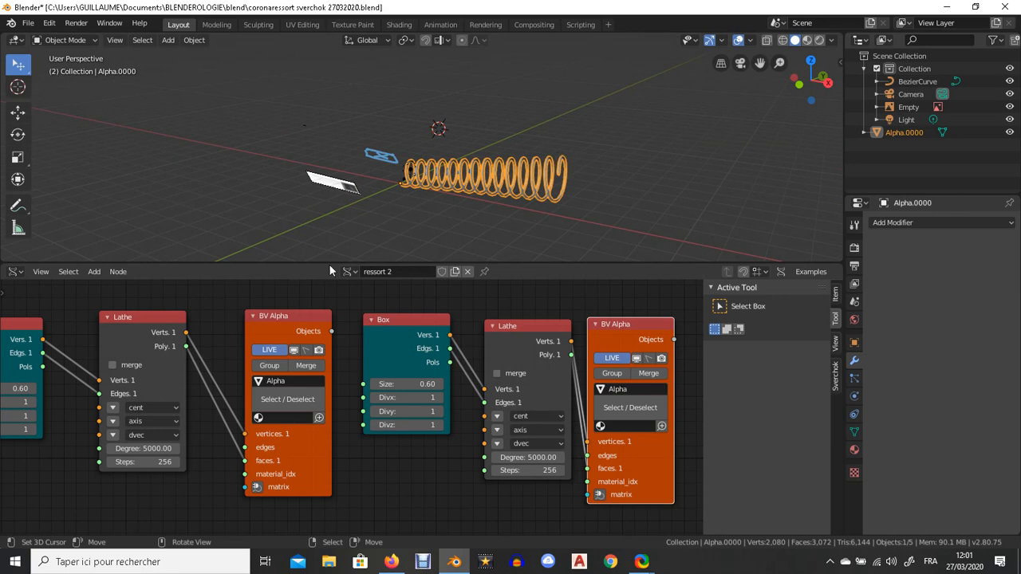
# Switch the node editor back to the ressort 1 node tree and view the spring from both sides.
pyautogui.click(348, 272)
pyautogui.click(356, 271)
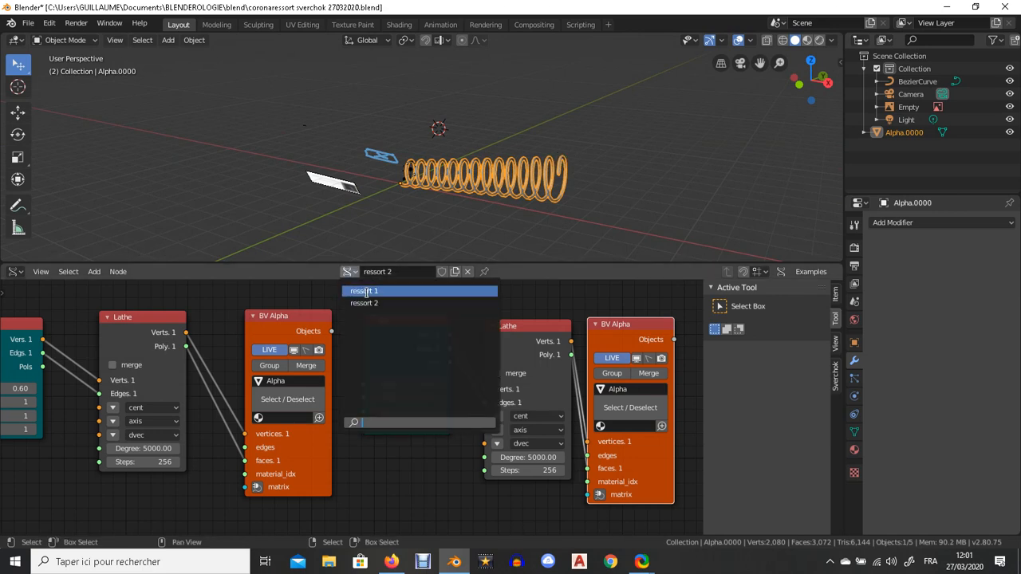
pyautogui.click(384, 294)
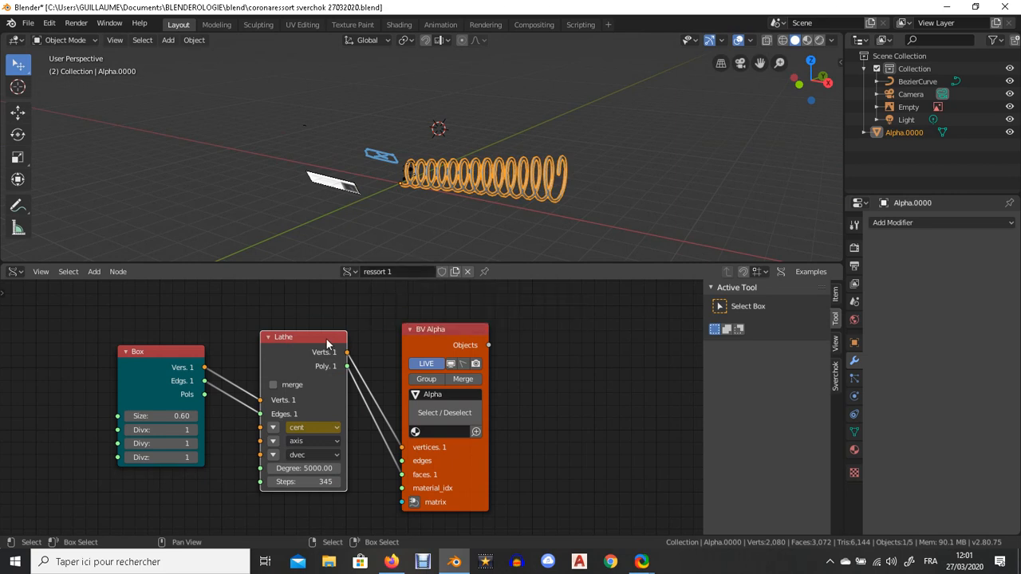
pyautogui.scroll(-2, 329, 341)
pyautogui.moveTo(542, 144); pyautogui.dragTo(412, 192, button='middle')
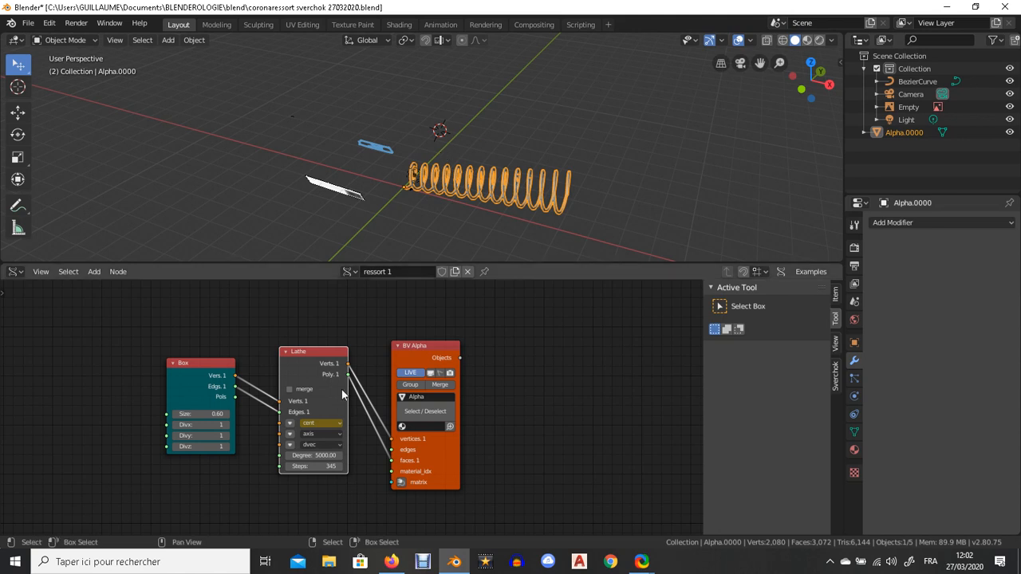
pyautogui.moveTo(569, 166); pyautogui.dragTo(363, 146, button='middle')
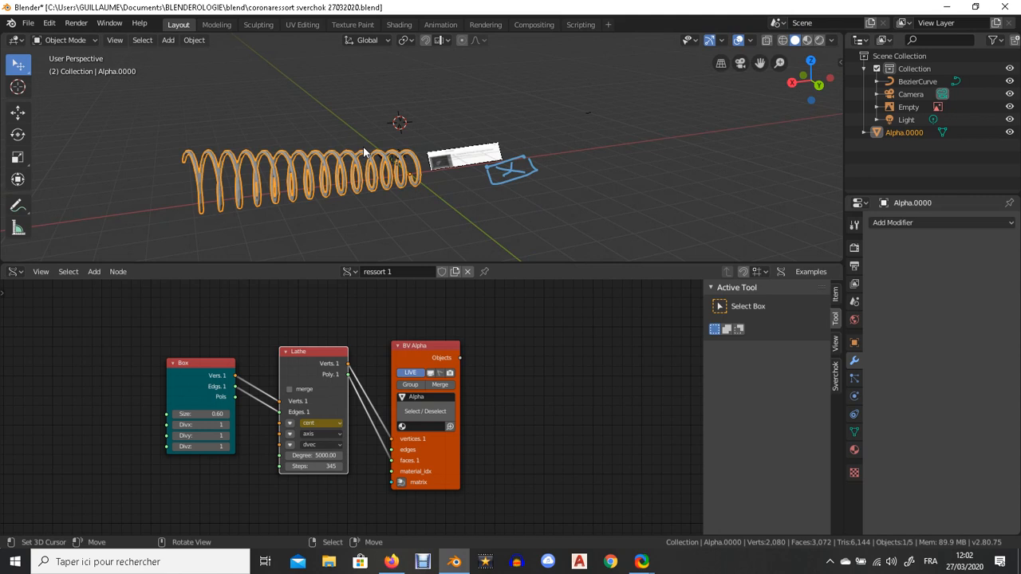
pyautogui.click(829, 561)
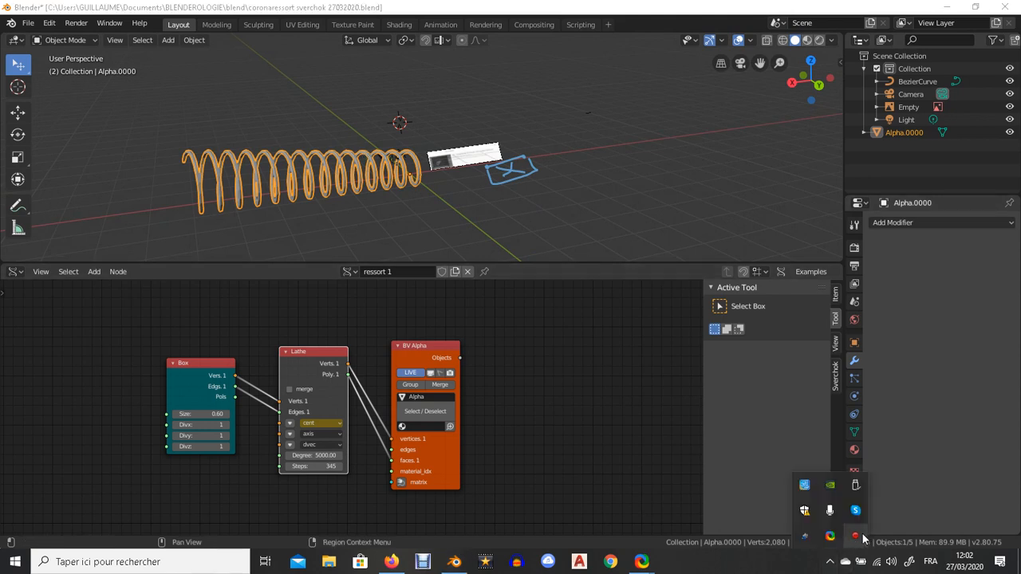